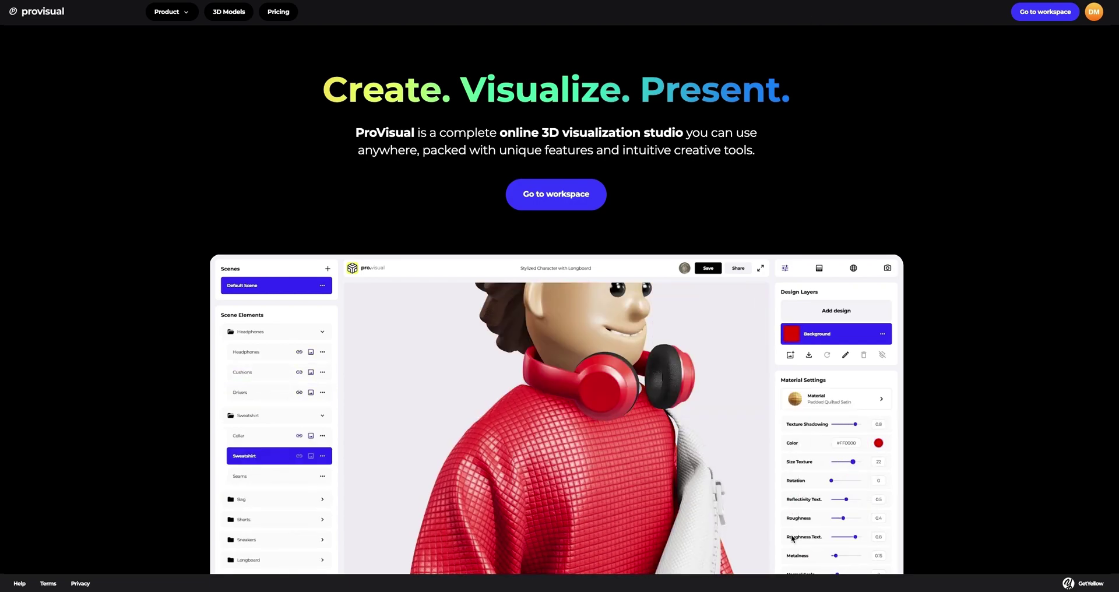
# Step: Find the Jeans Mockup in the 3D Models gallery and open its details
pyautogui.click(237, 18)
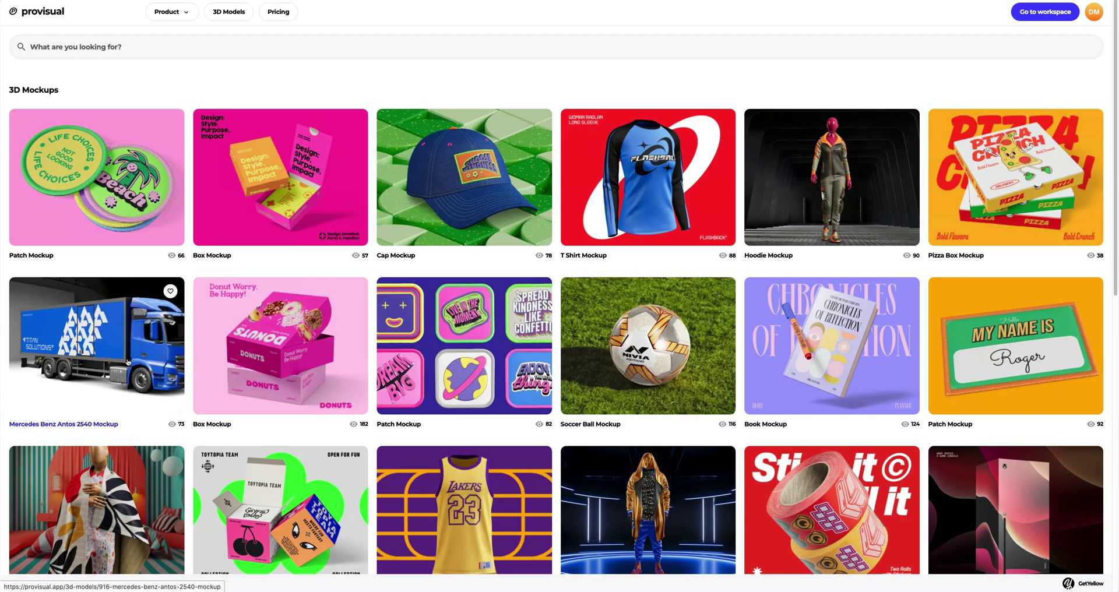
pyautogui.scroll(-1, 127, 362)
pyautogui.scroll(-2, 127, 363)
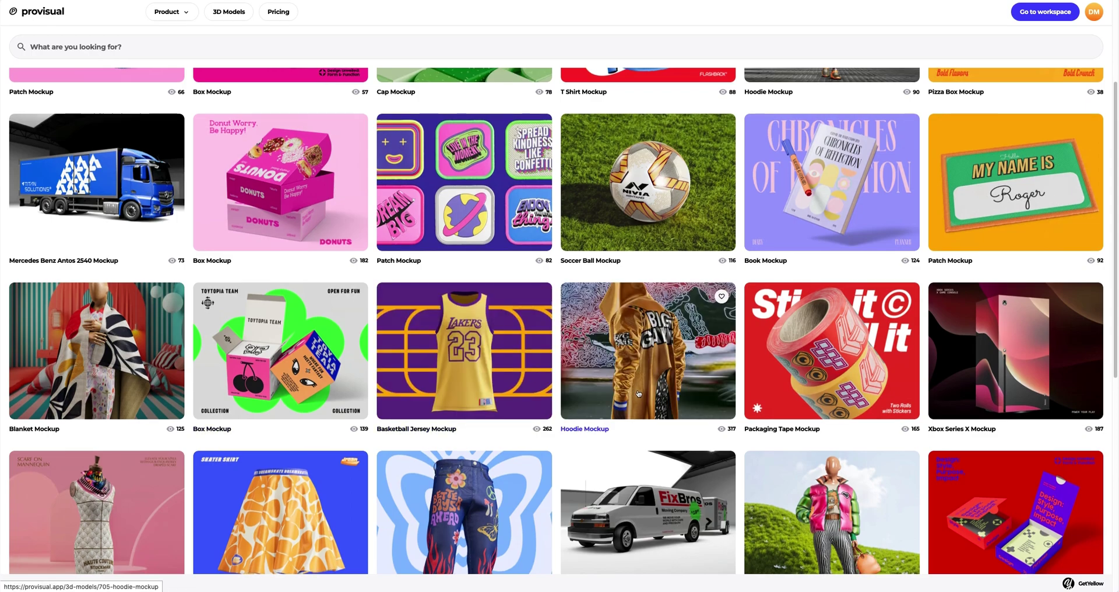
pyautogui.scroll(-2, 696, 385)
pyautogui.scroll(-3, 695, 385)
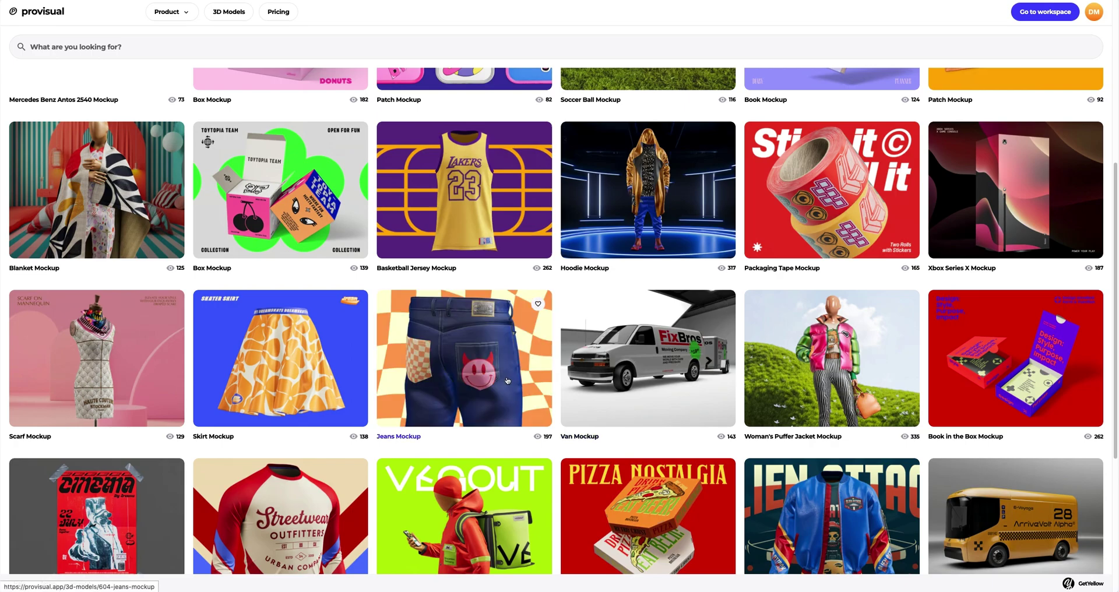
pyautogui.click(508, 380)
# Step: Look through the jeans preview images, then start a new project from the mockup
pyautogui.click(482, 389)
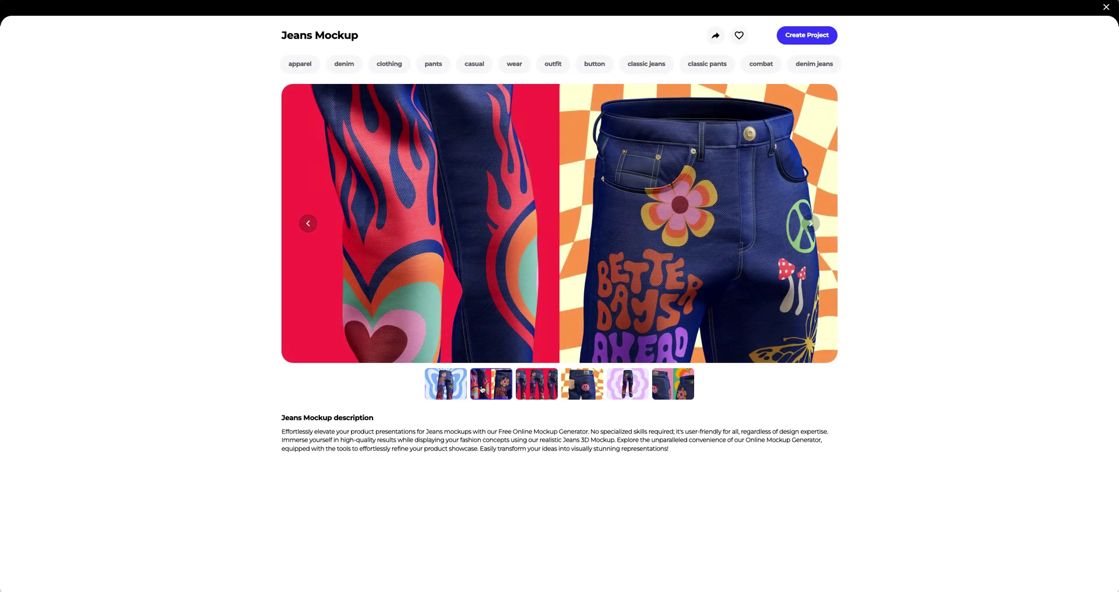
pyautogui.click(521, 389)
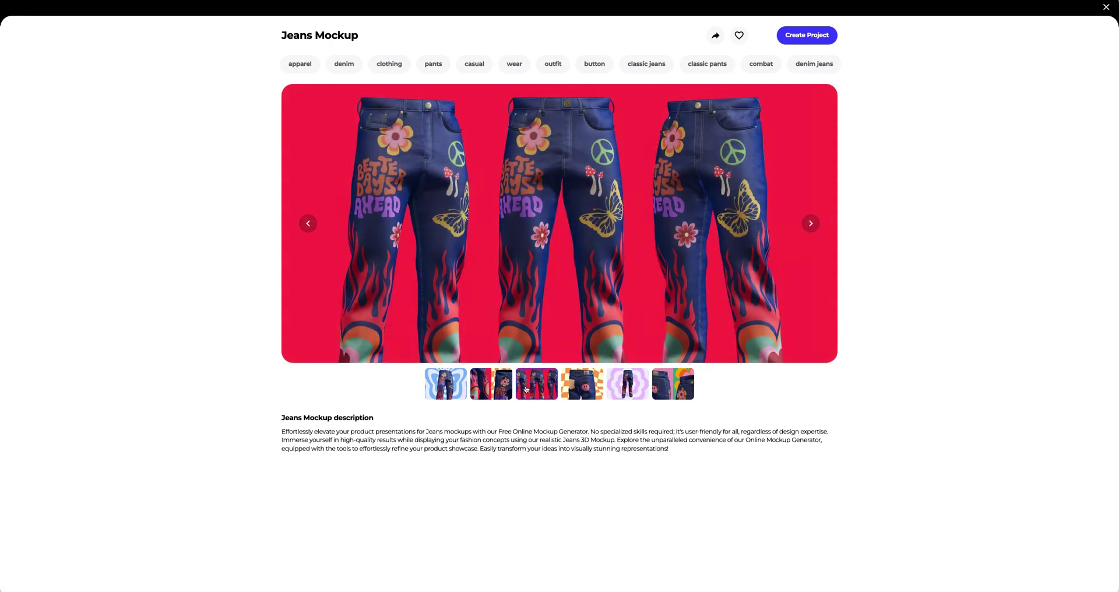
pyautogui.click(563, 389)
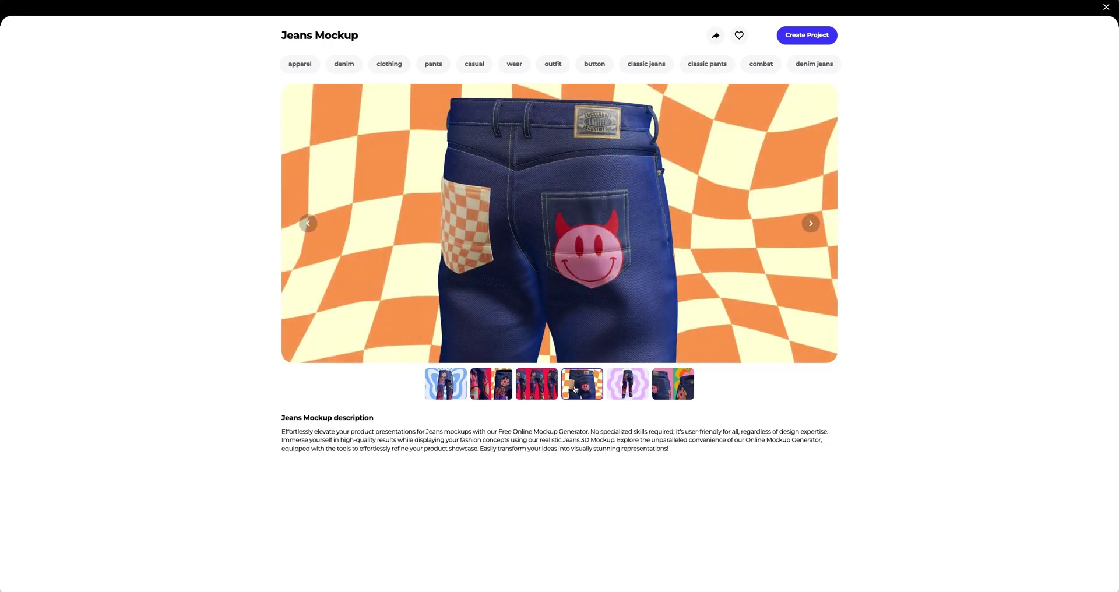
pyautogui.click(610, 391)
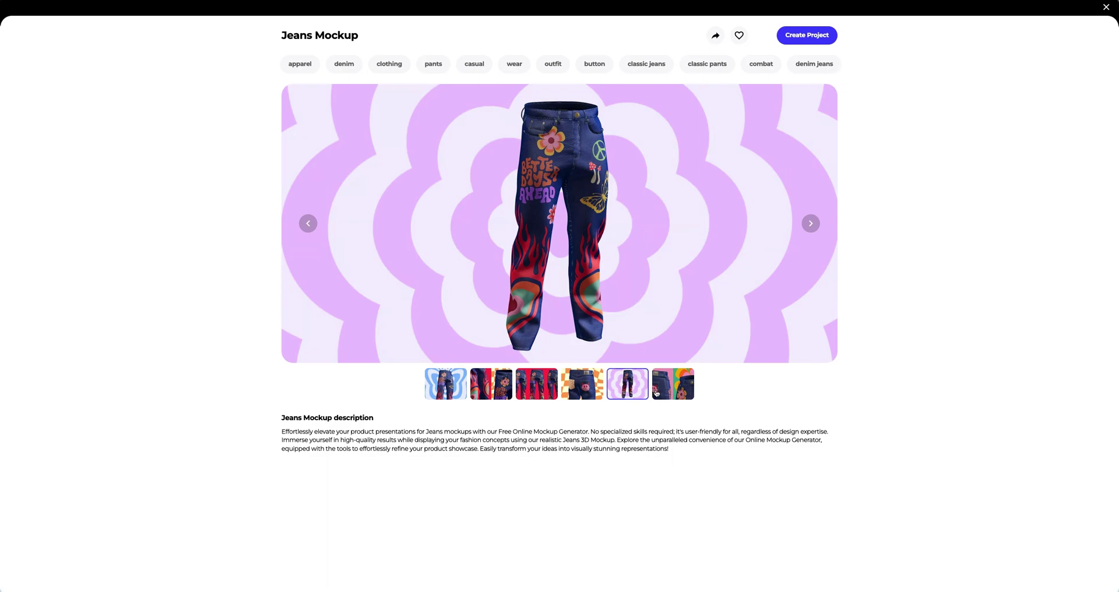
pyautogui.click(660, 394)
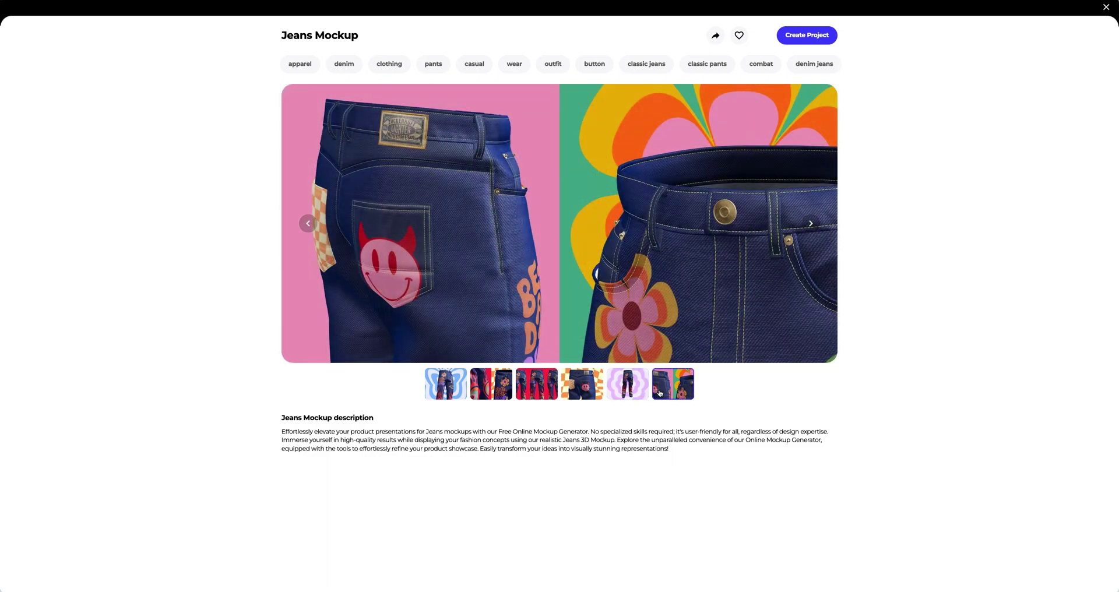
pyautogui.click(807, 35)
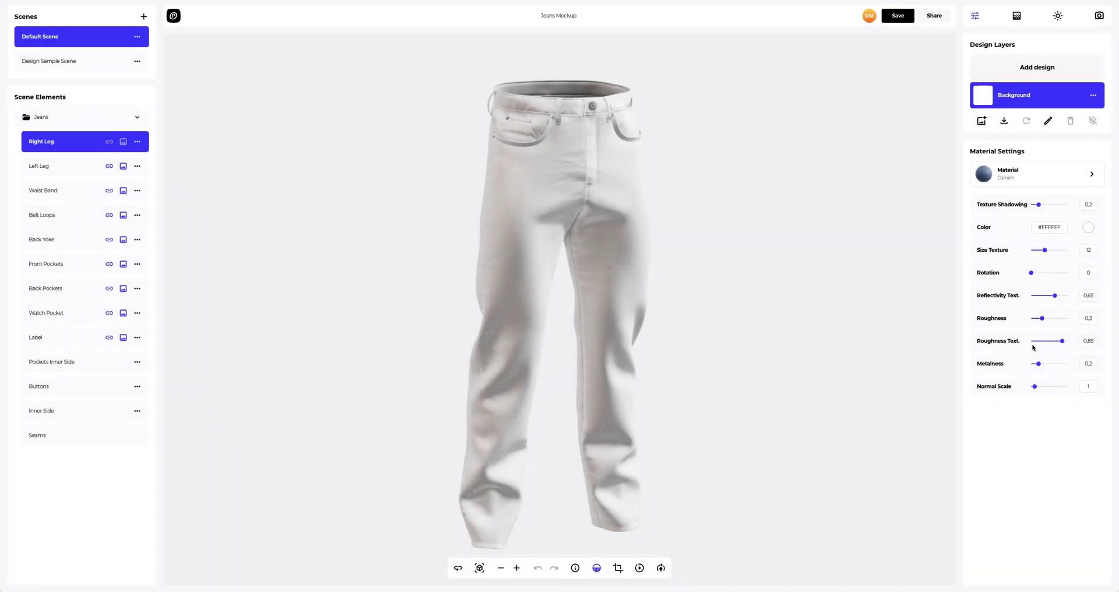
pyautogui.moveTo(797, 348); pyautogui.dragTo(737, 348)
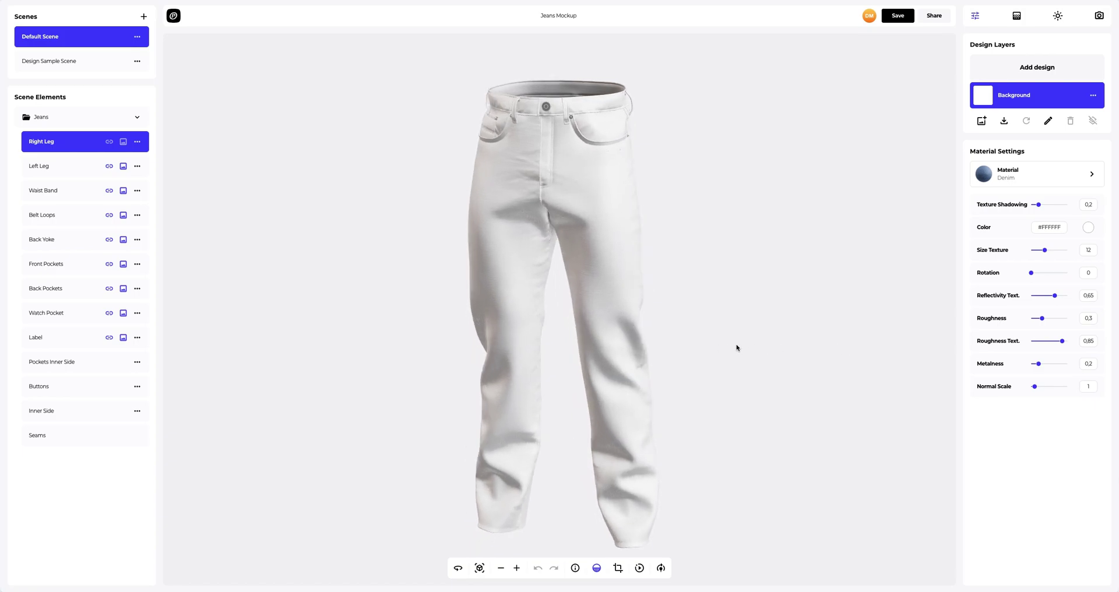
pyautogui.scroll(5, 613, 262)
pyautogui.scroll(-2, 570, 257)
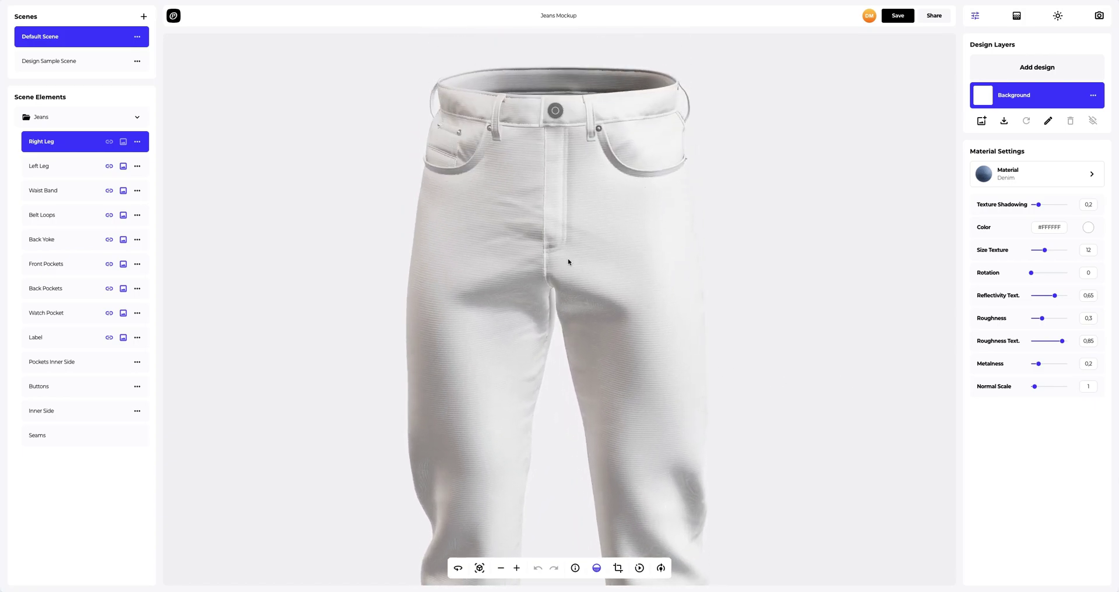
pyautogui.scroll(3, 570, 259)
pyautogui.moveTo(570, 259); pyautogui.dragTo(607, 365)
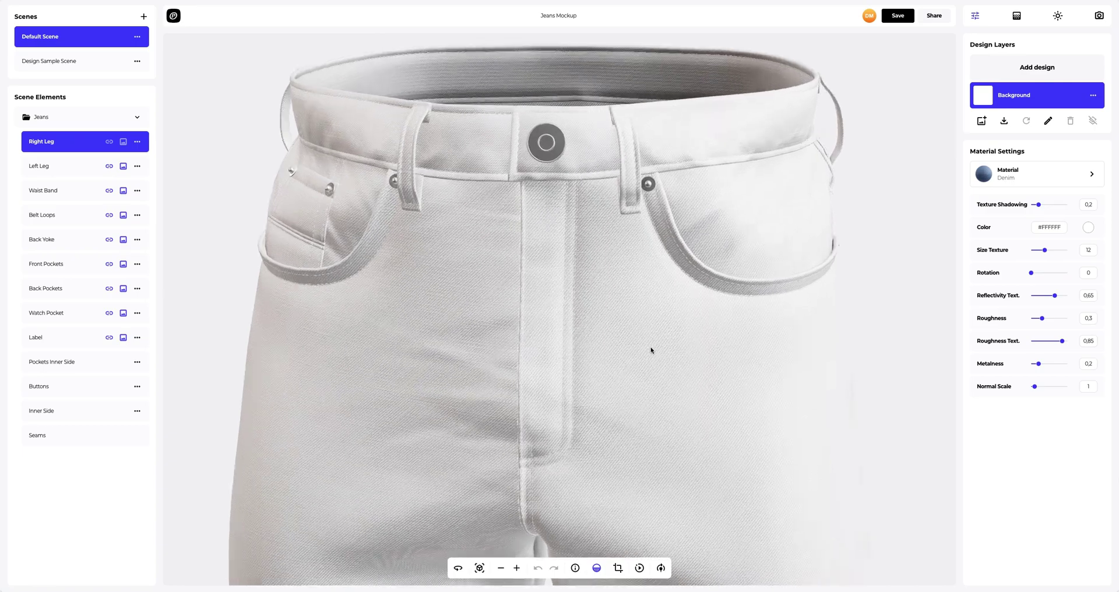
pyautogui.moveTo(861, 333); pyautogui.dragTo(329, 340)
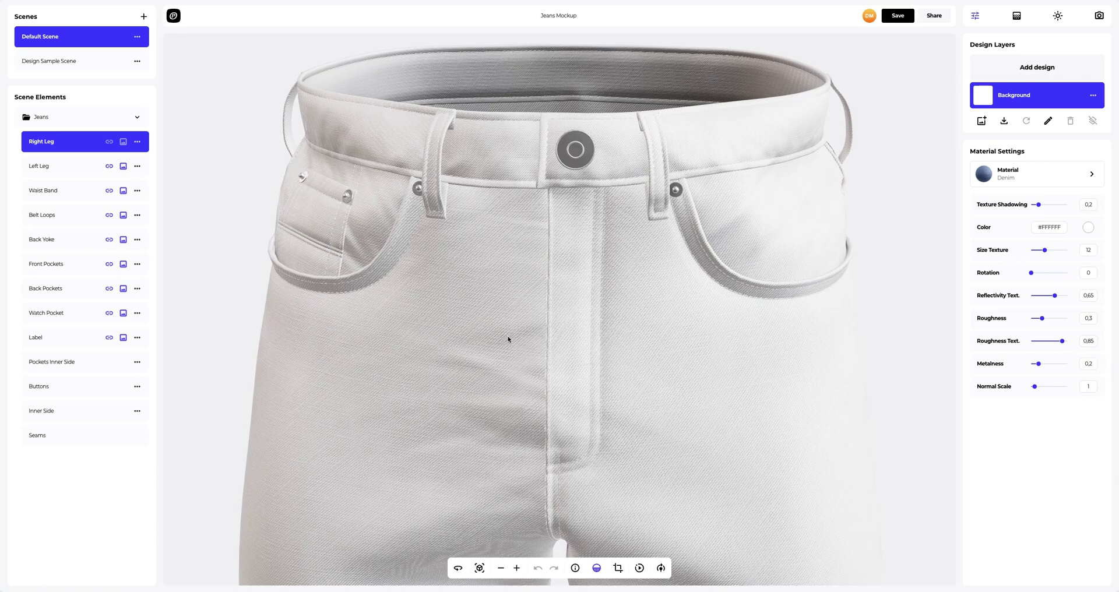
pyautogui.scroll(-5, 574, 345)
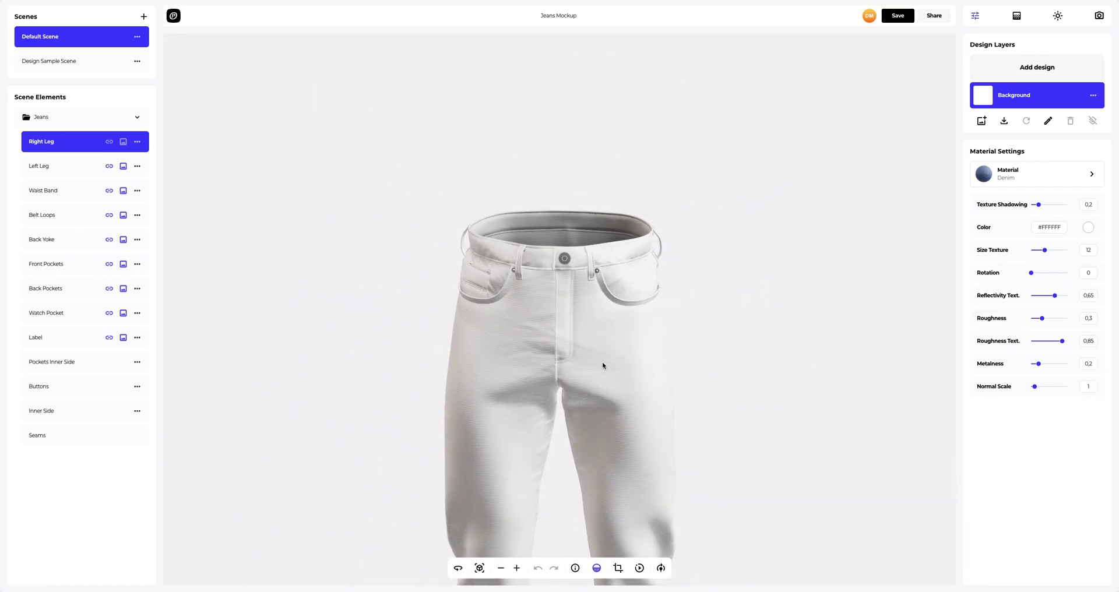
pyautogui.moveTo(602, 366); pyautogui.dragTo(583, 326, button='right')
pyautogui.scroll(-3, 582, 320)
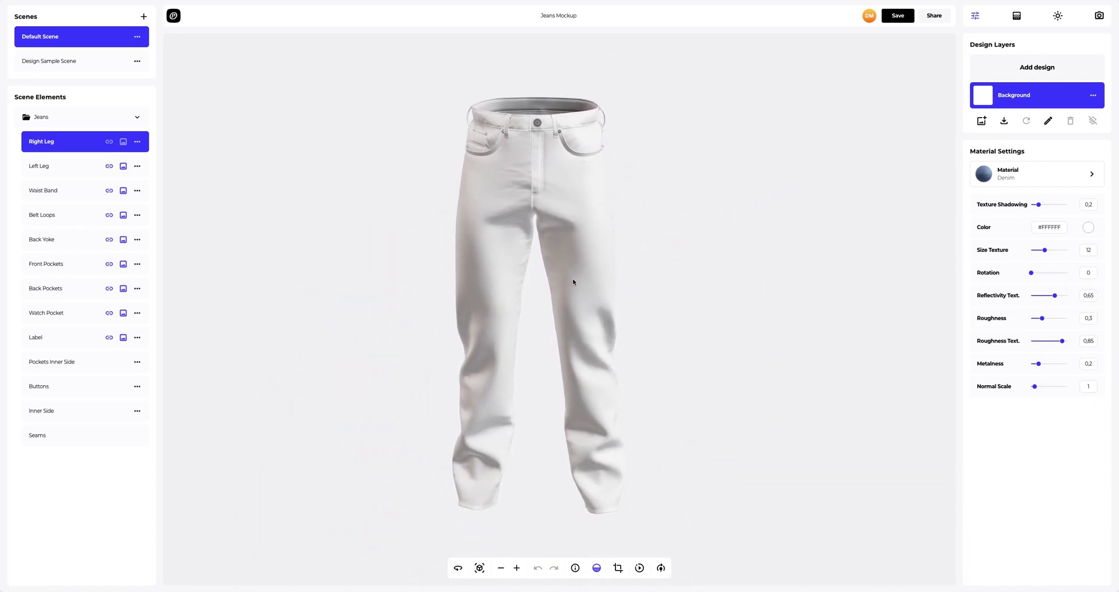
pyautogui.moveTo(573, 282); pyautogui.dragTo(582, 290, button='right')
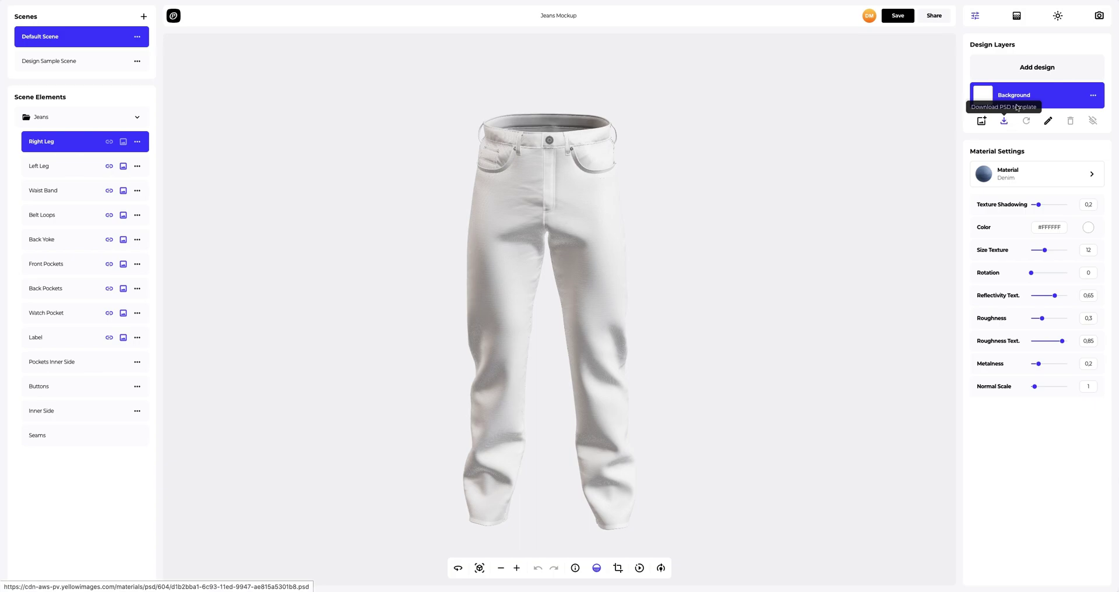
# Step: Add Right leg.png and place the flaming-heart 'Better Days Ahead' graphic on the left leg panel
pyautogui.click(1032, 69)
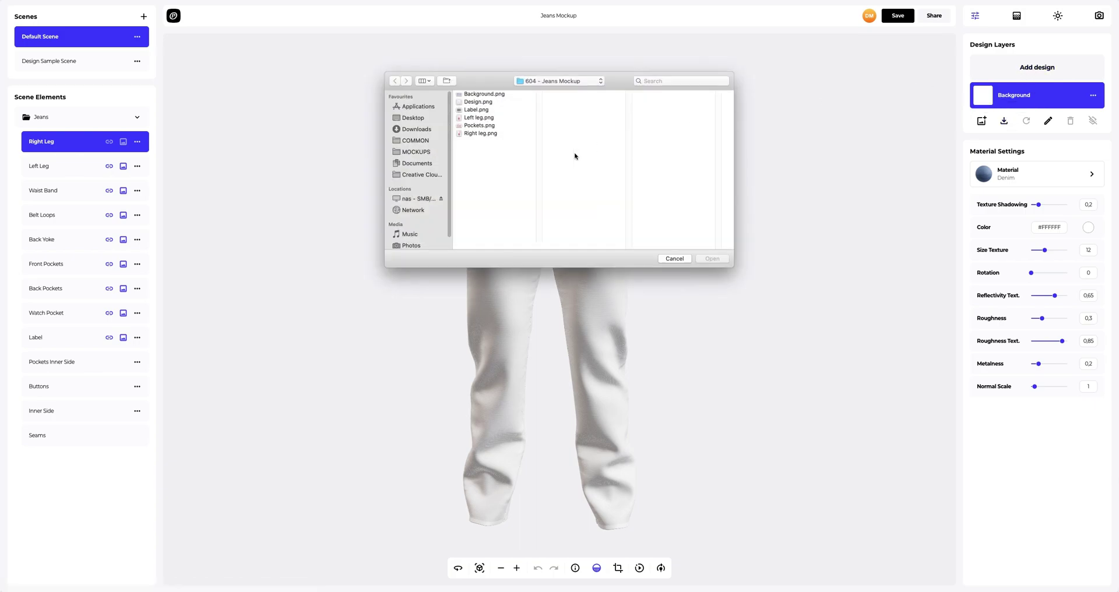
pyautogui.click(473, 133)
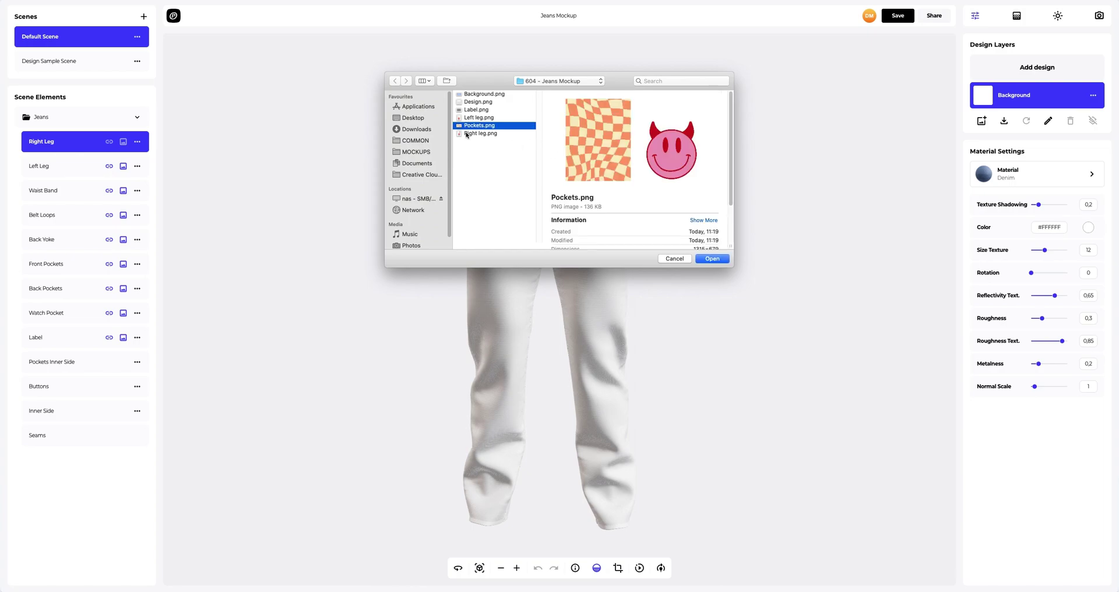
pyautogui.click(710, 259)
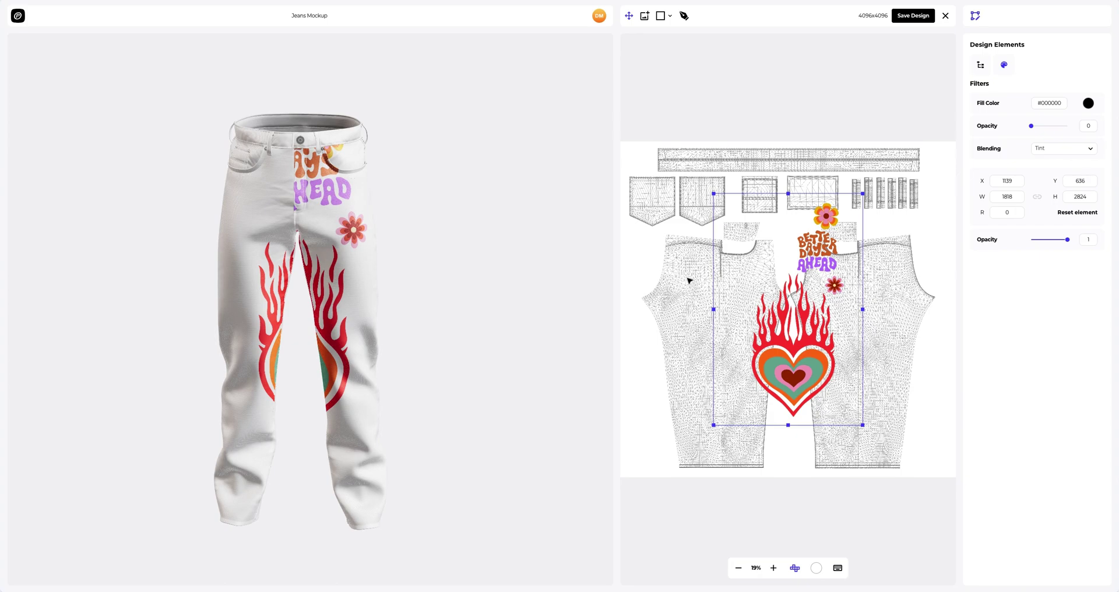
pyautogui.moveTo(792, 353); pyautogui.dragTo(724, 395)
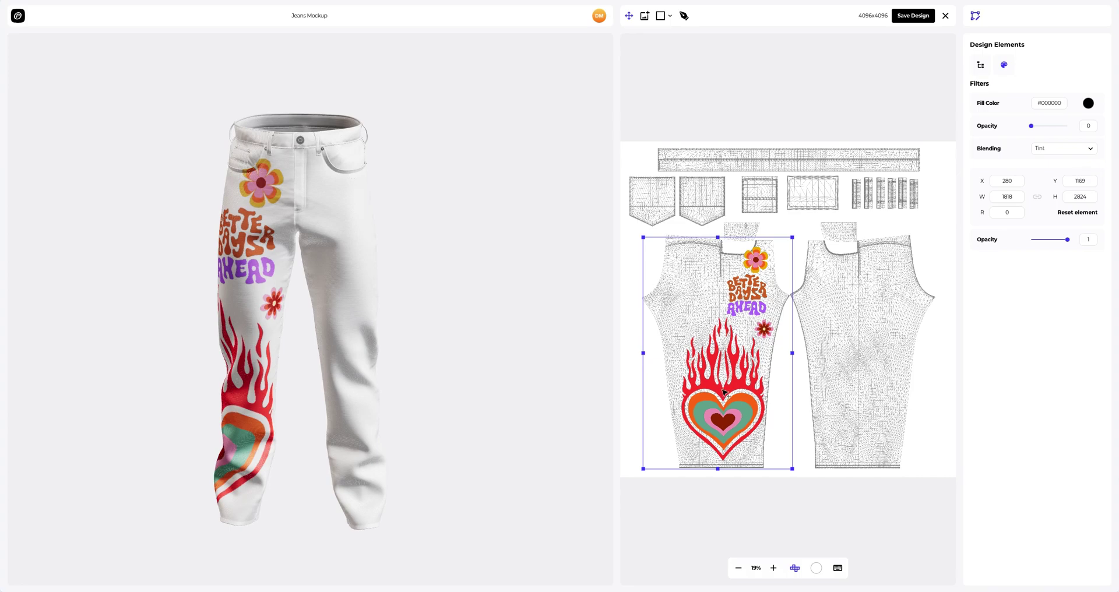
# Step: Add Left leg.png and position the graphic on the right leg panel
pyautogui.click(644, 17)
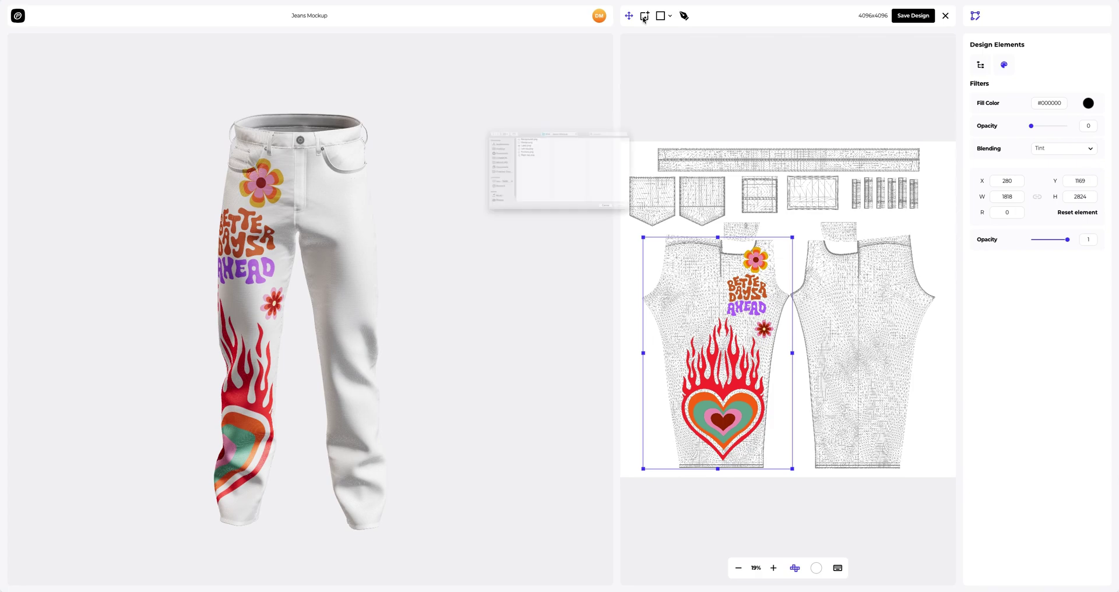
pyautogui.click(481, 118)
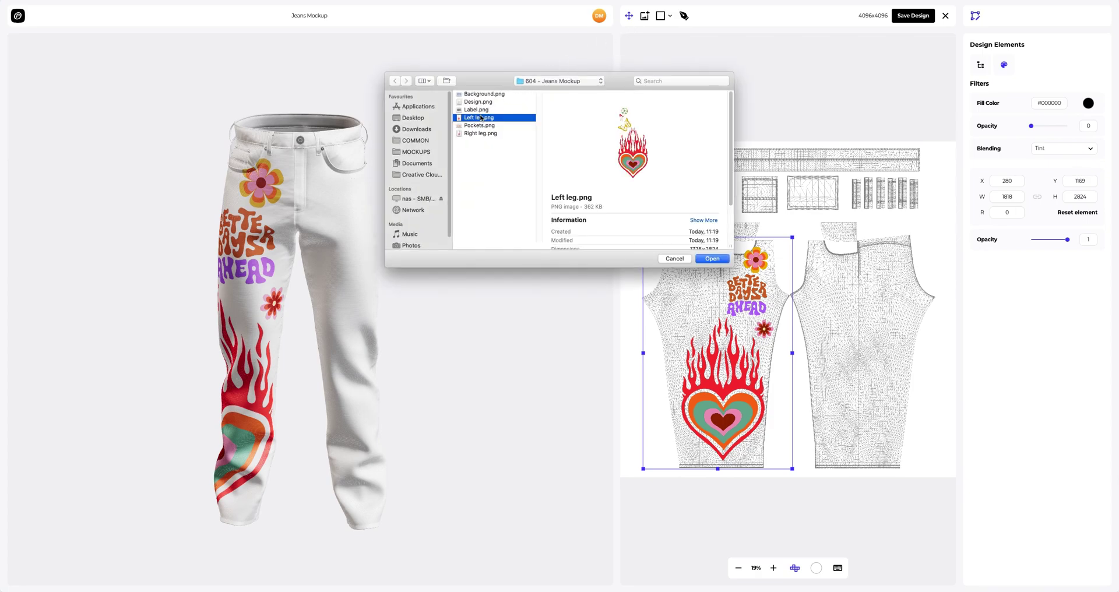
pyautogui.click(710, 260)
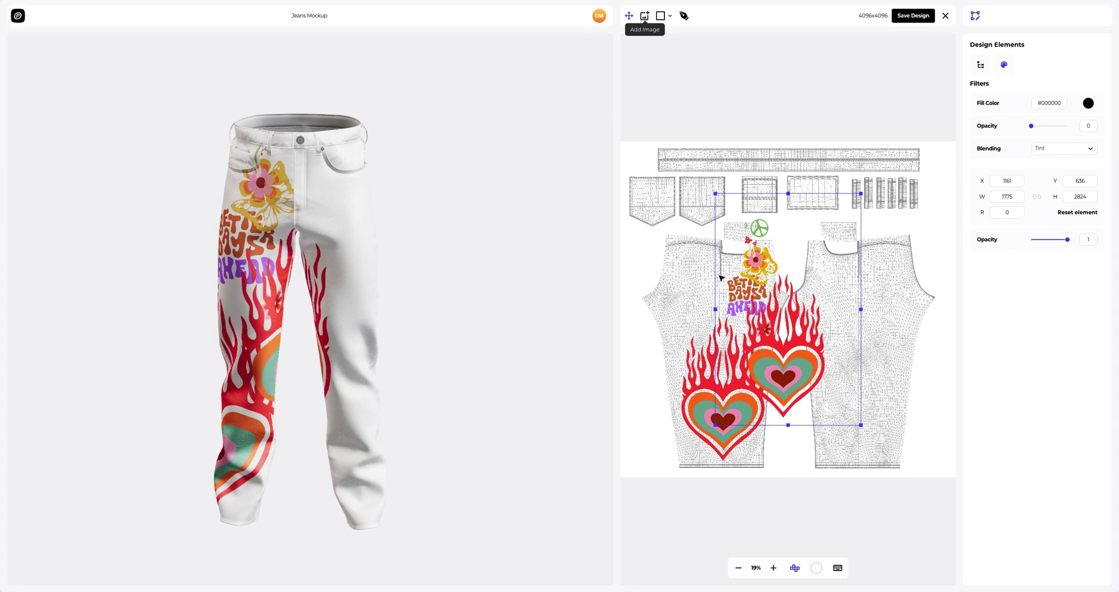
pyautogui.moveTo(803, 371); pyautogui.dragTo(864, 413)
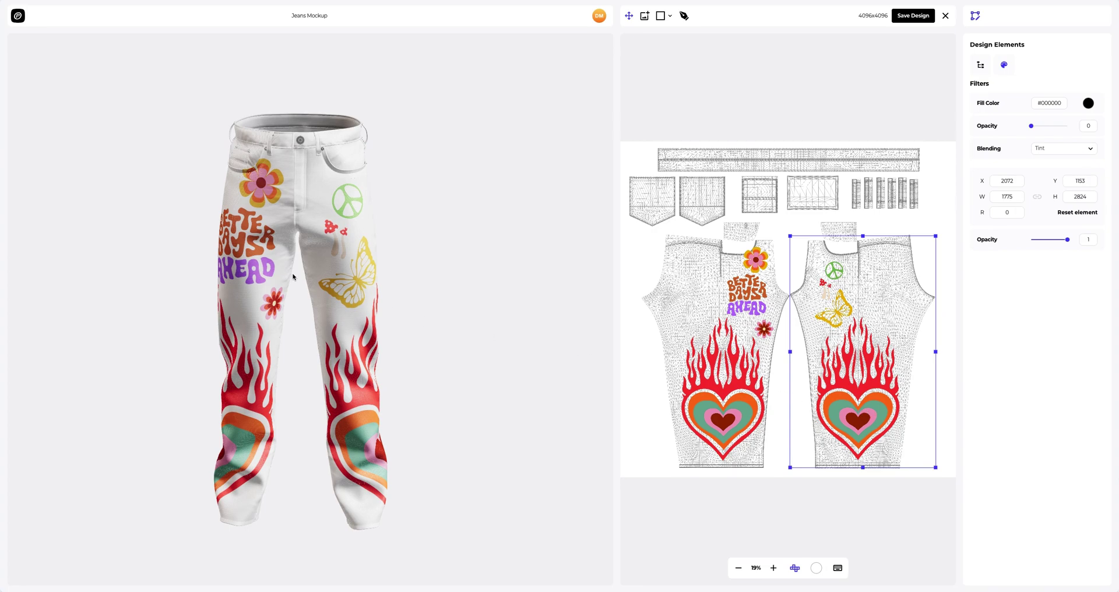
# Step: Check the jeans from the side and choose Pockets.png as the next image
pyautogui.scroll(5, 232, 227)
pyautogui.moveTo(233, 227); pyautogui.dragTo(500, 230)
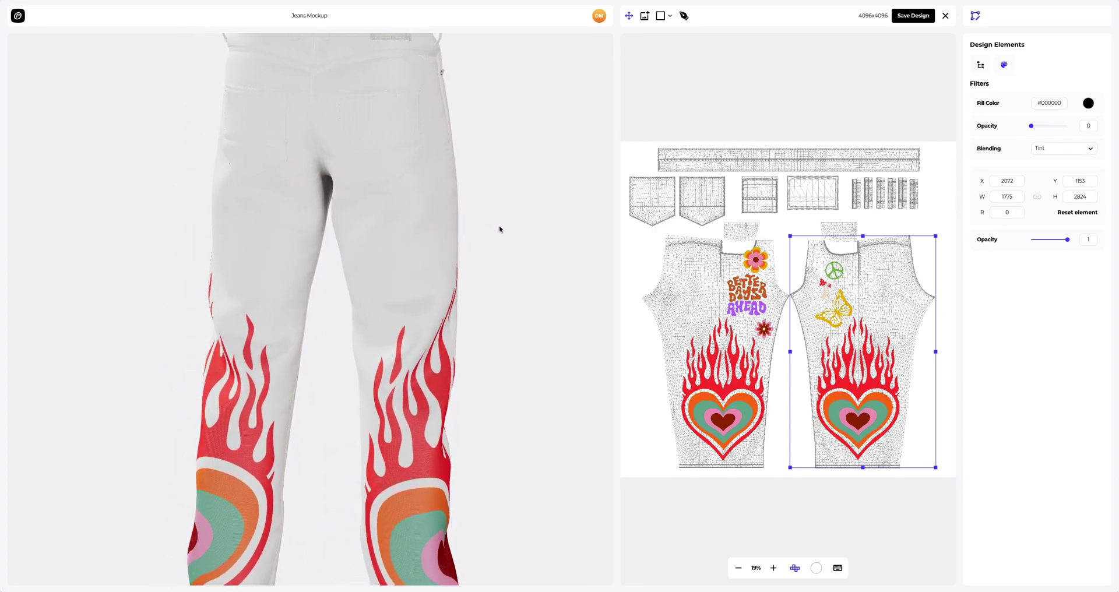
pyautogui.scroll(-2, 359, 277)
pyautogui.scroll(5, 359, 276)
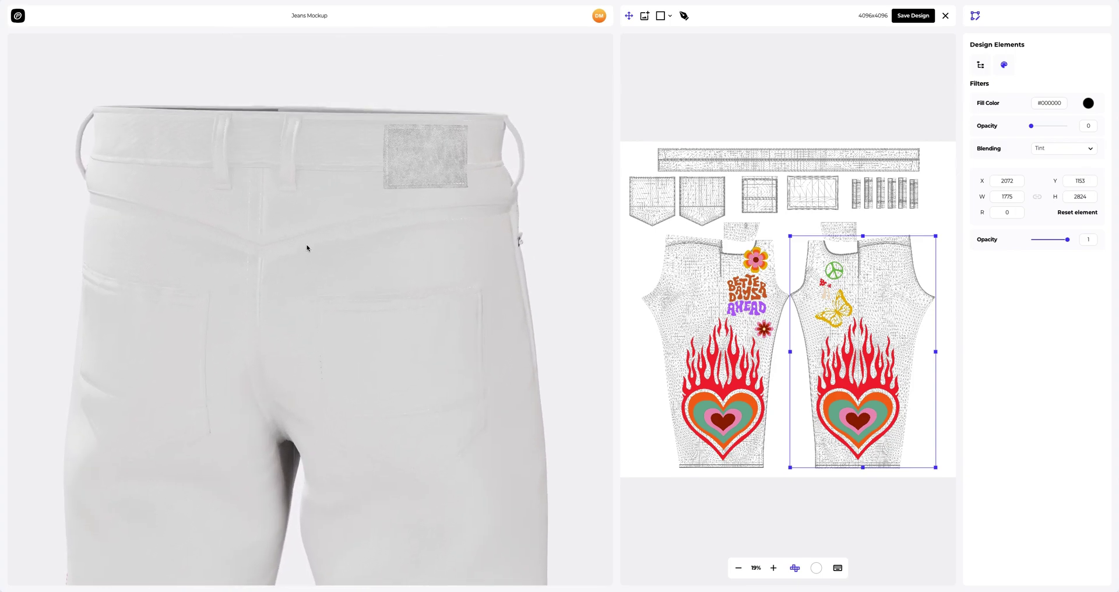
pyautogui.click(643, 18)
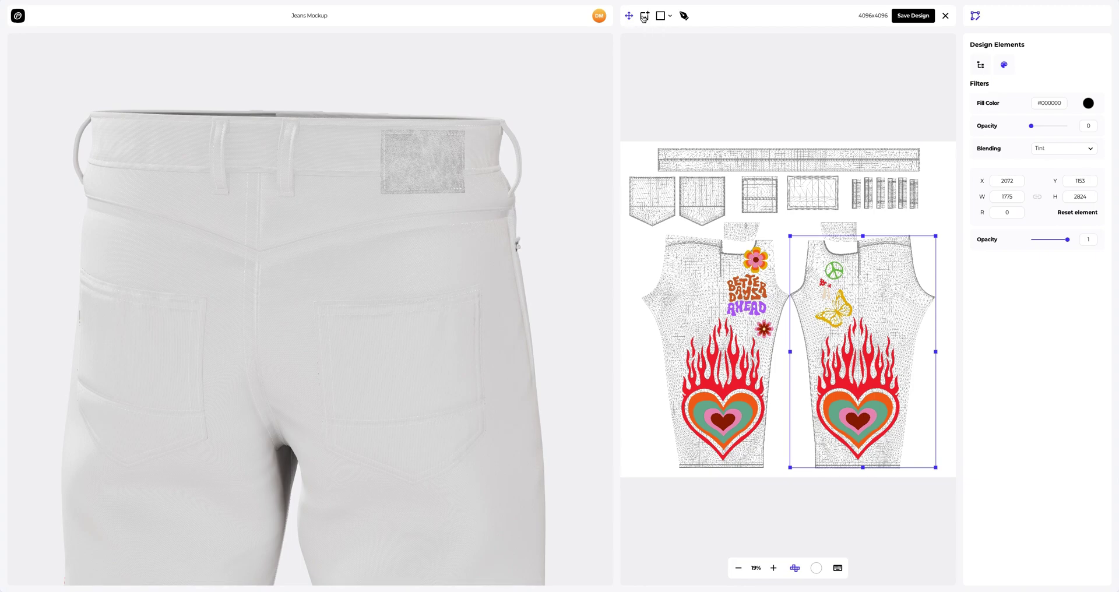
pyautogui.click(487, 126)
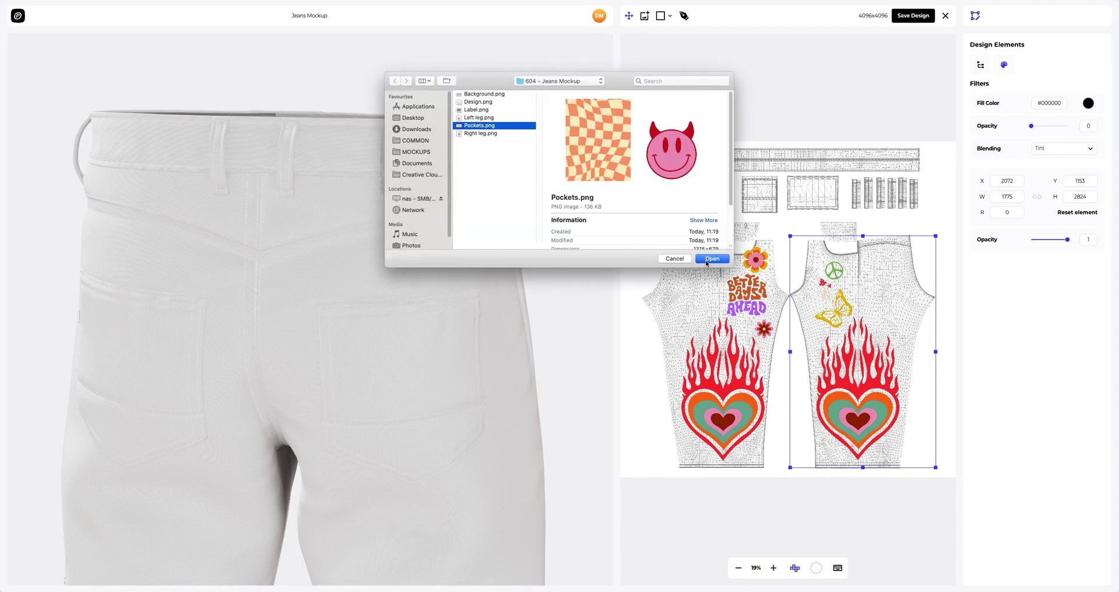
# Step: Place the Pockets artwork onto the back-pocket pieces of the layout
pyautogui.click(707, 260)
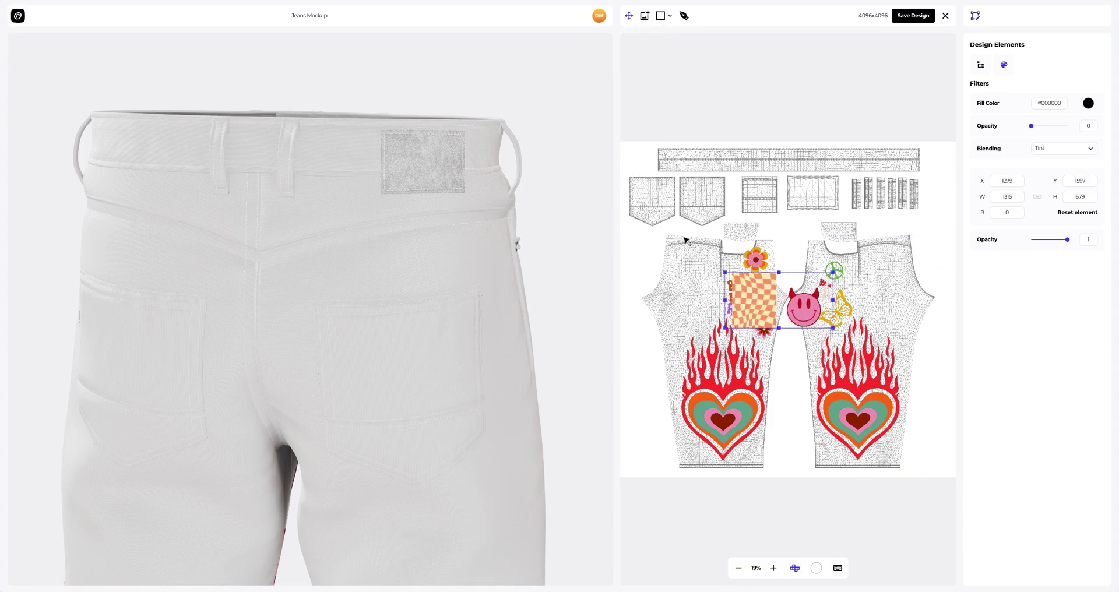
pyautogui.moveTo(754, 294); pyautogui.dragTo(652, 194)
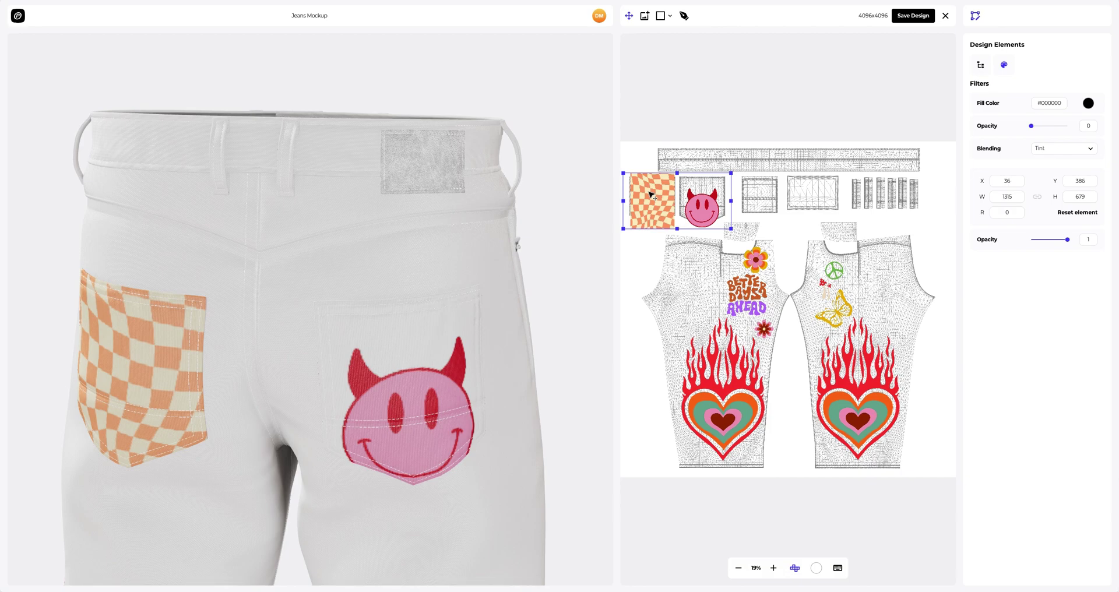
pyautogui.scroll(5, 458, 312)
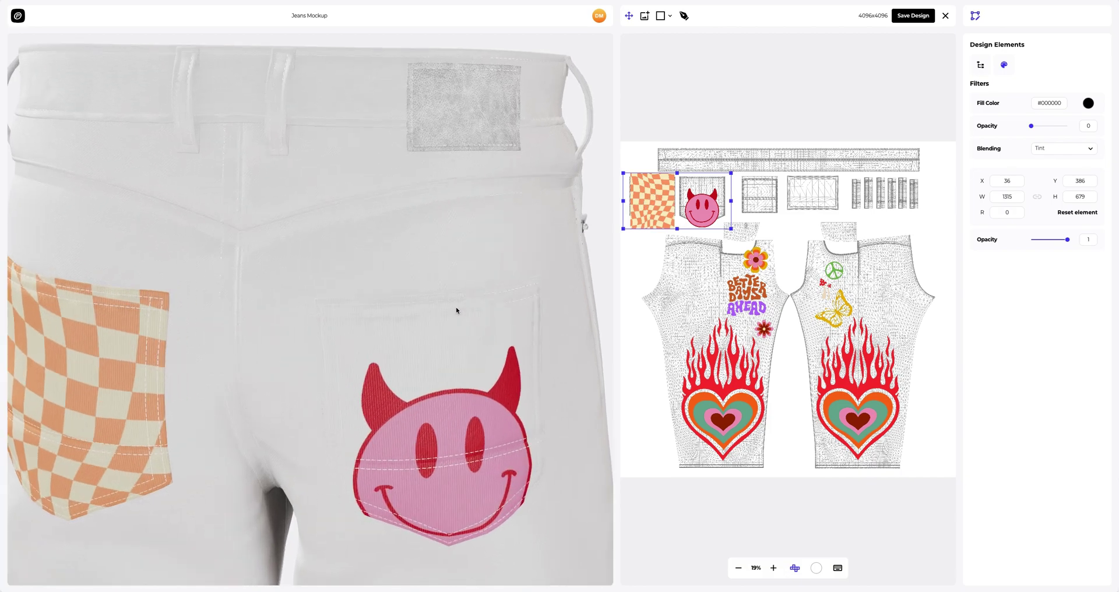
pyautogui.scroll(5, 445, 282)
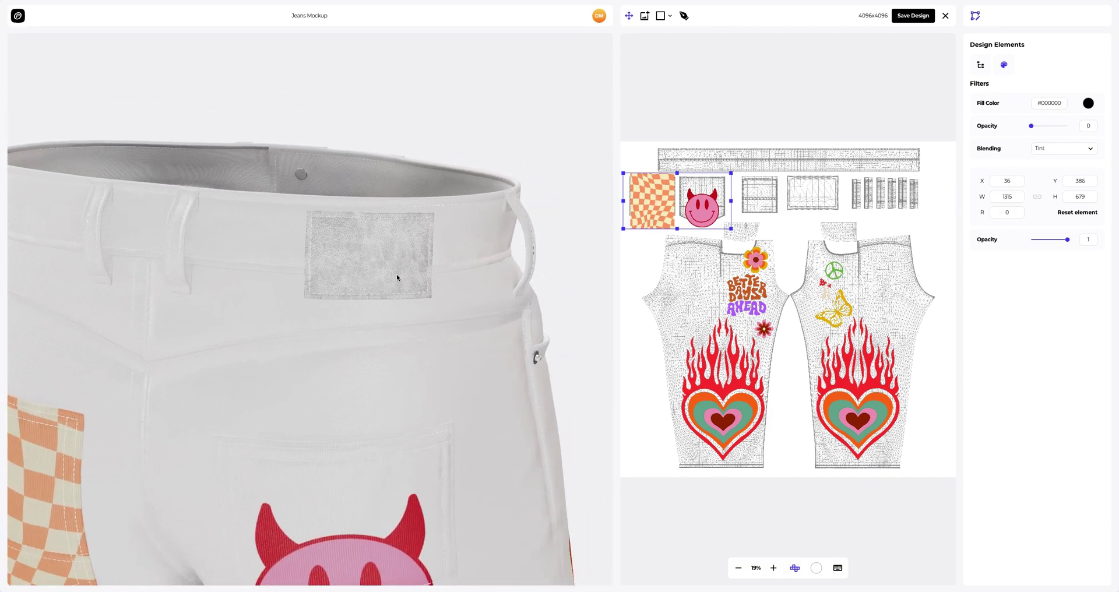
pyautogui.scroll(3, 389, 263)
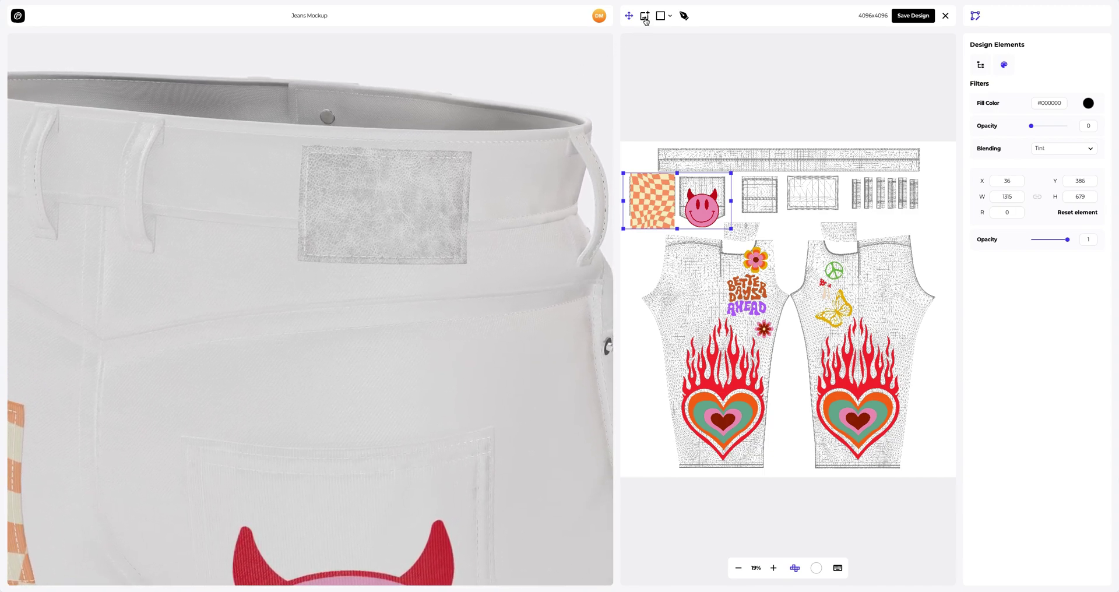
# Step: Add Label.png and position it on the waistband patch piece
pyautogui.click(645, 17)
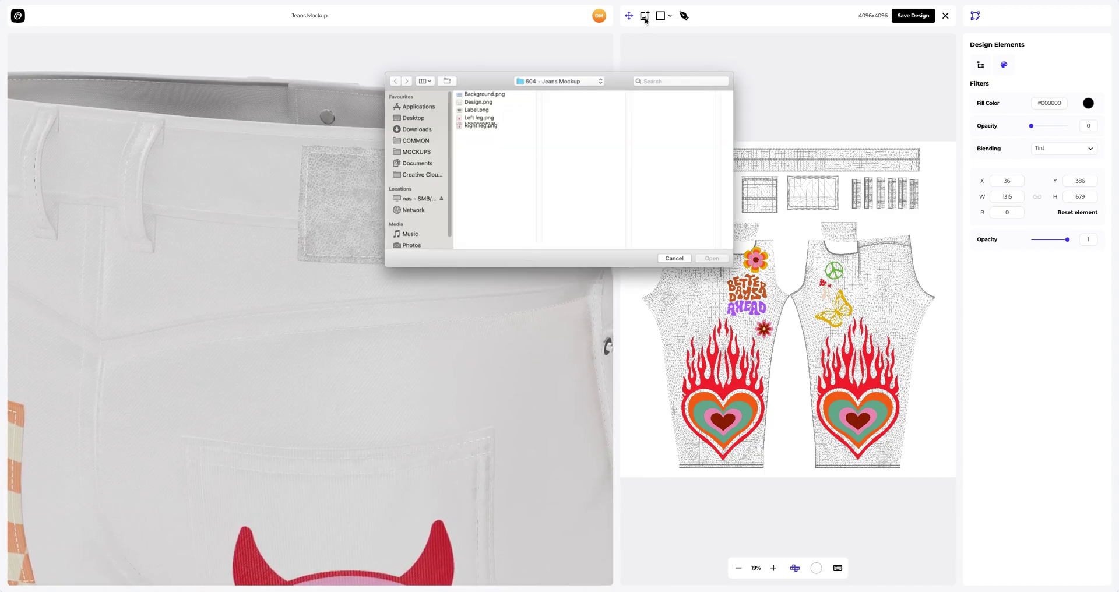
pyautogui.click(478, 111)
pyautogui.click(712, 259)
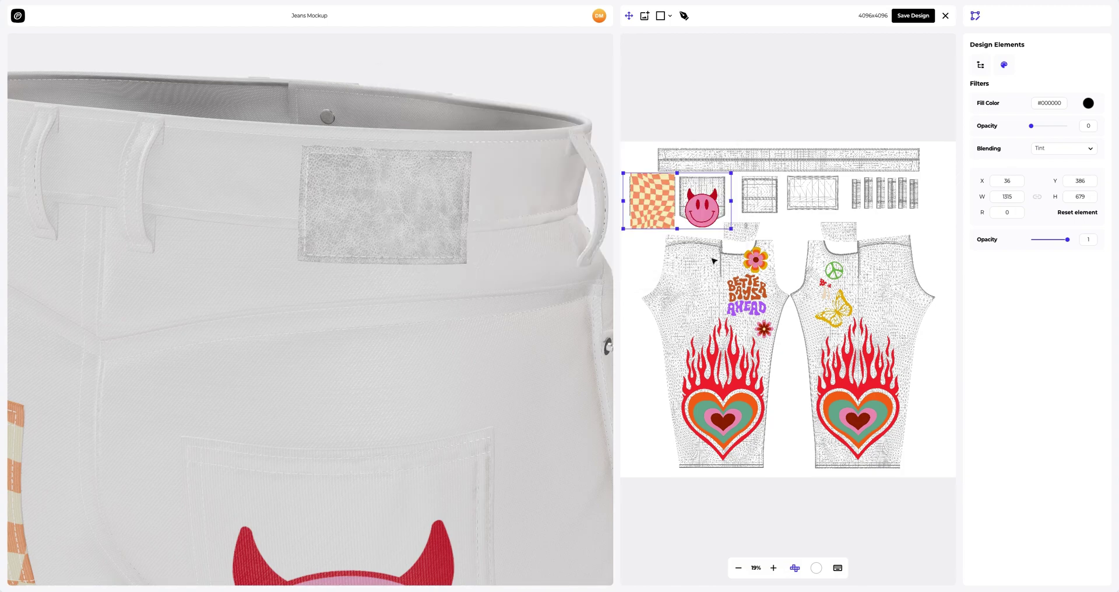
pyautogui.moveTo(798, 307); pyautogui.dragTo(822, 190)
pyautogui.scroll(5, 822, 191)
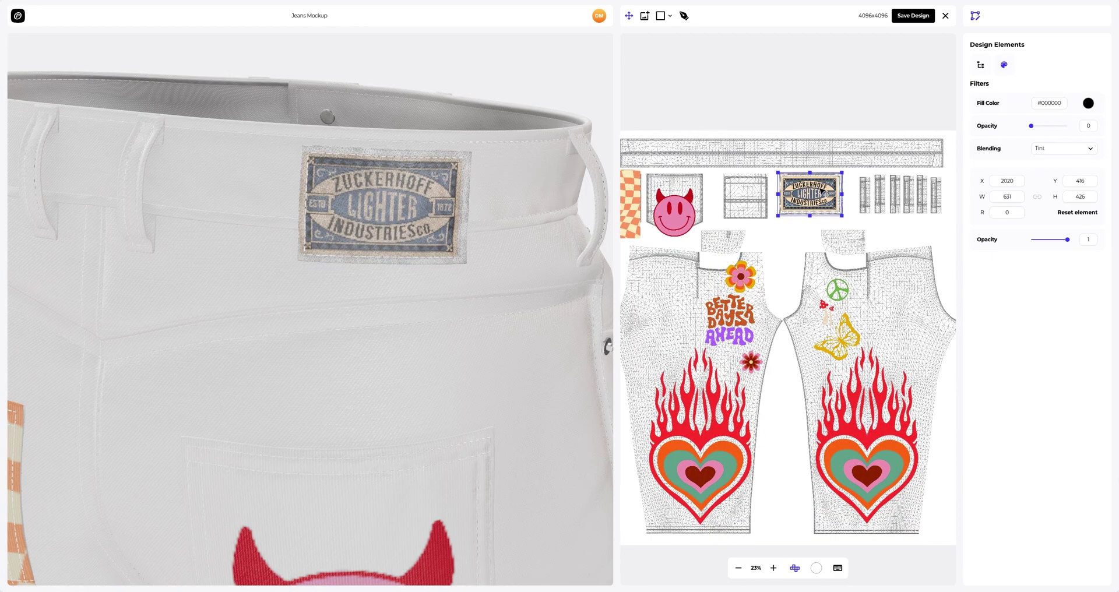
pyautogui.moveTo(752, 192); pyautogui.dragTo(755, 192)
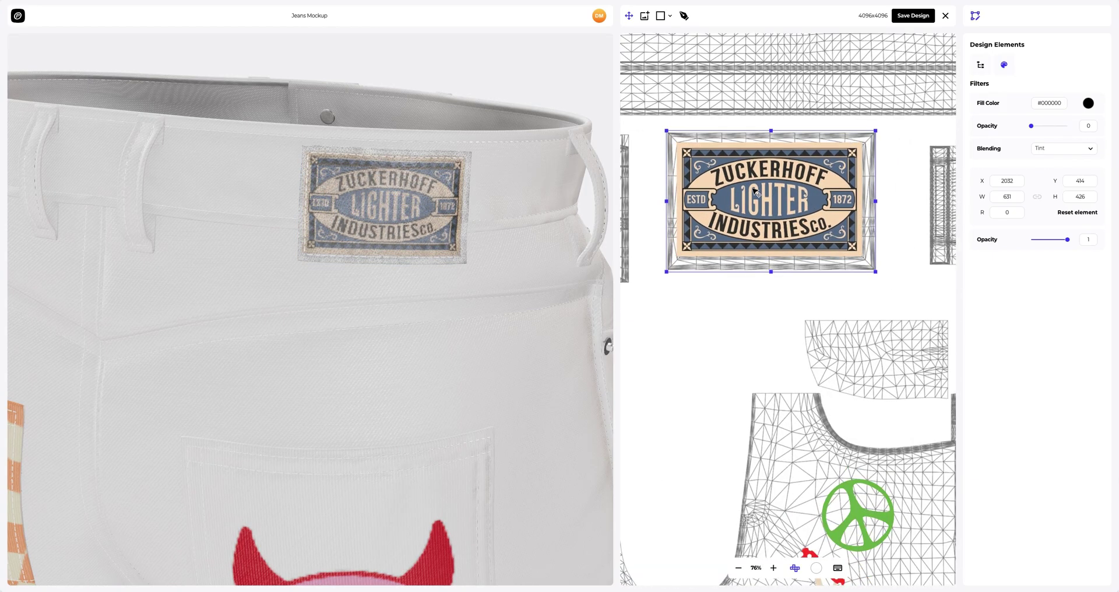
pyautogui.scroll(-5, 445, 257)
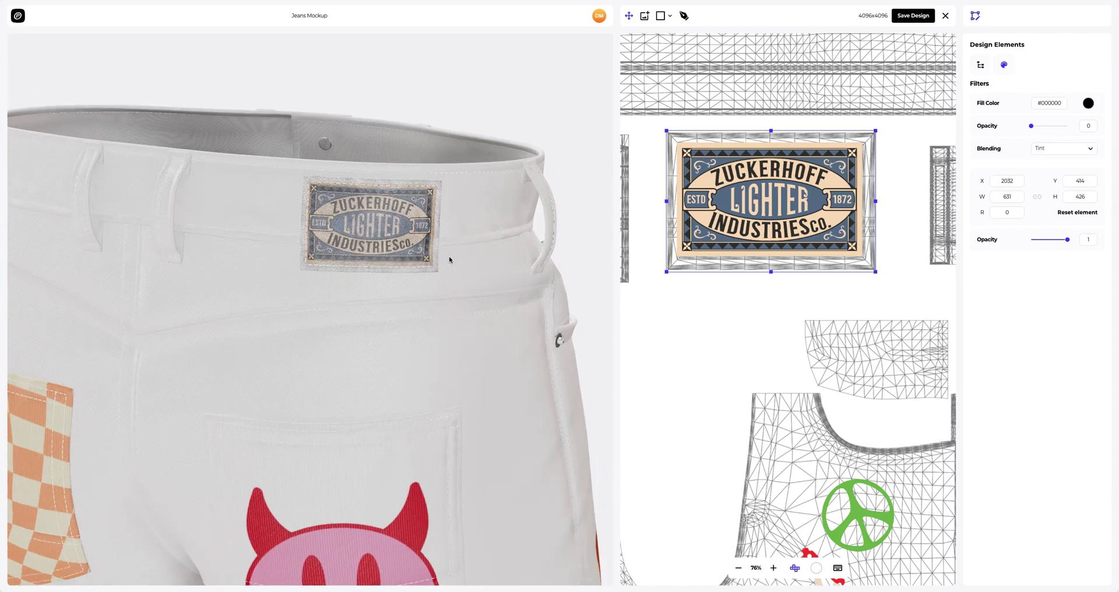
pyautogui.scroll(-5, 425, 316)
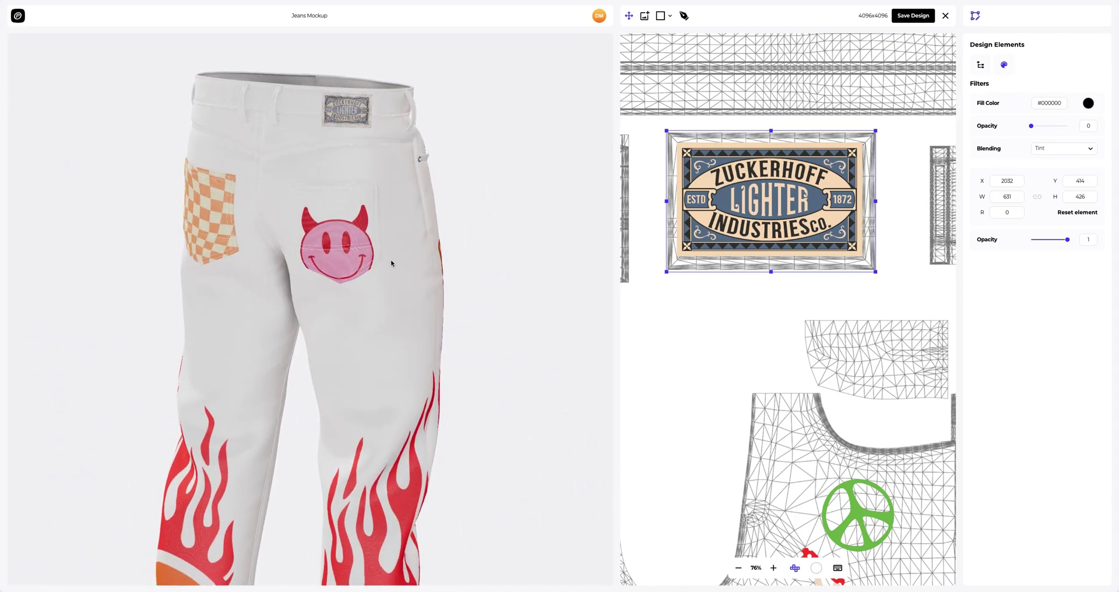
pyautogui.moveTo(460, 210); pyautogui.dragTo(237, 210)
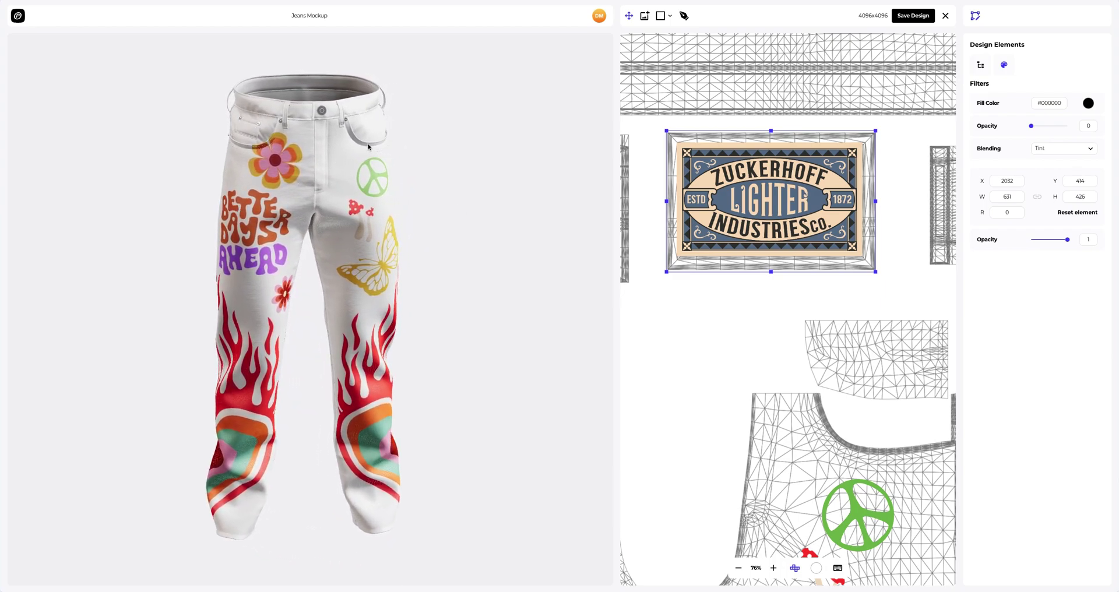
# Step: Save the layout design and return to the 3D mockup
pyautogui.click(908, 17)
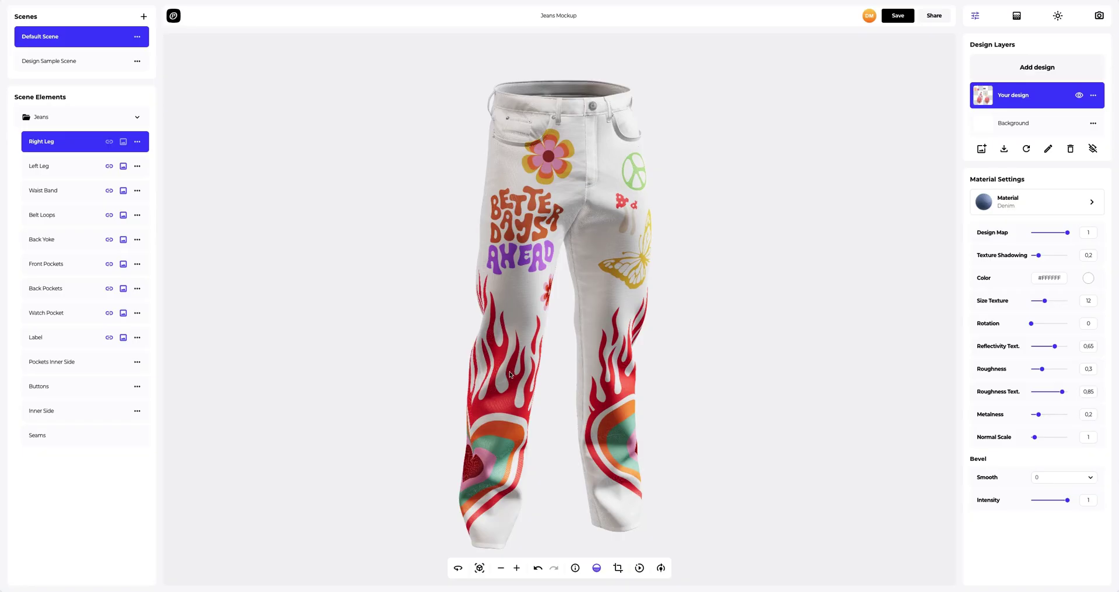
pyautogui.scroll(10, 583, 140)
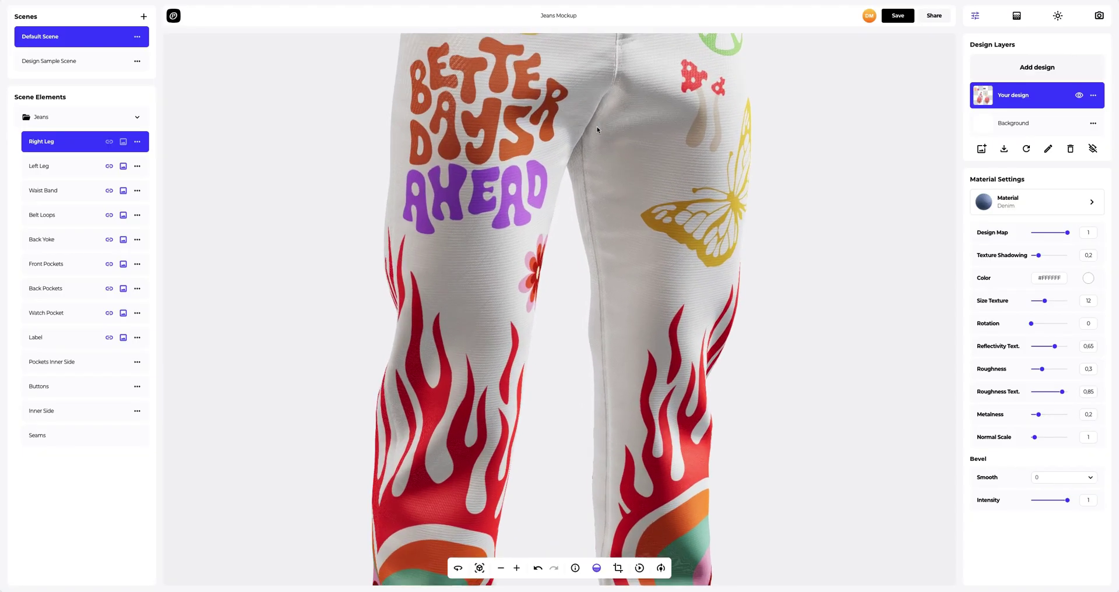
pyautogui.moveTo(575, 109); pyautogui.dragTo(586, 401)
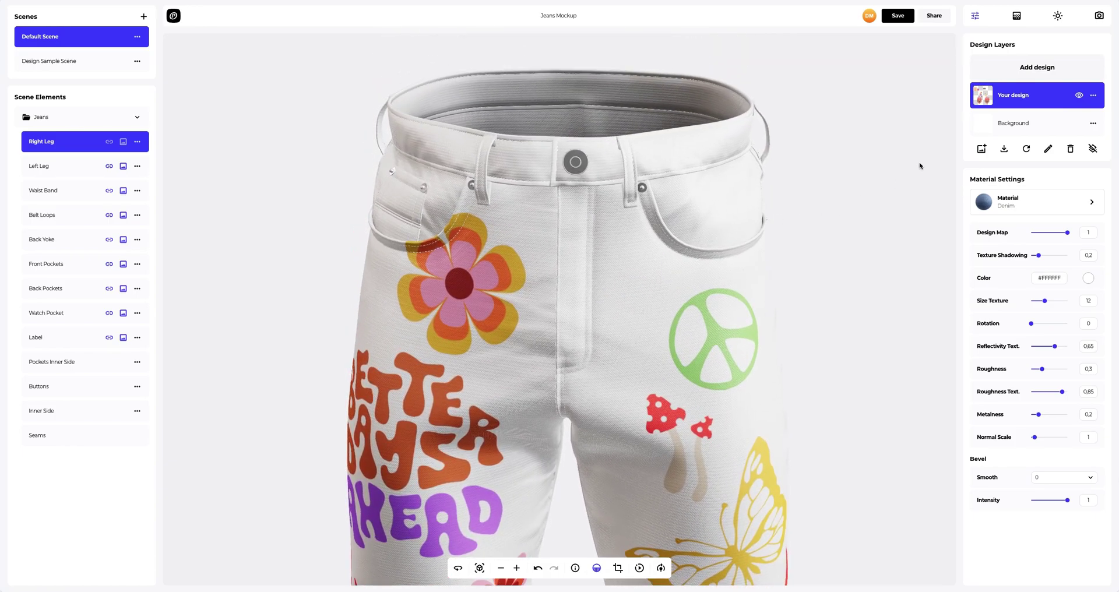
# Step: Colour the right leg's Background layer navy #1A326E
pyautogui.click(1031, 124)
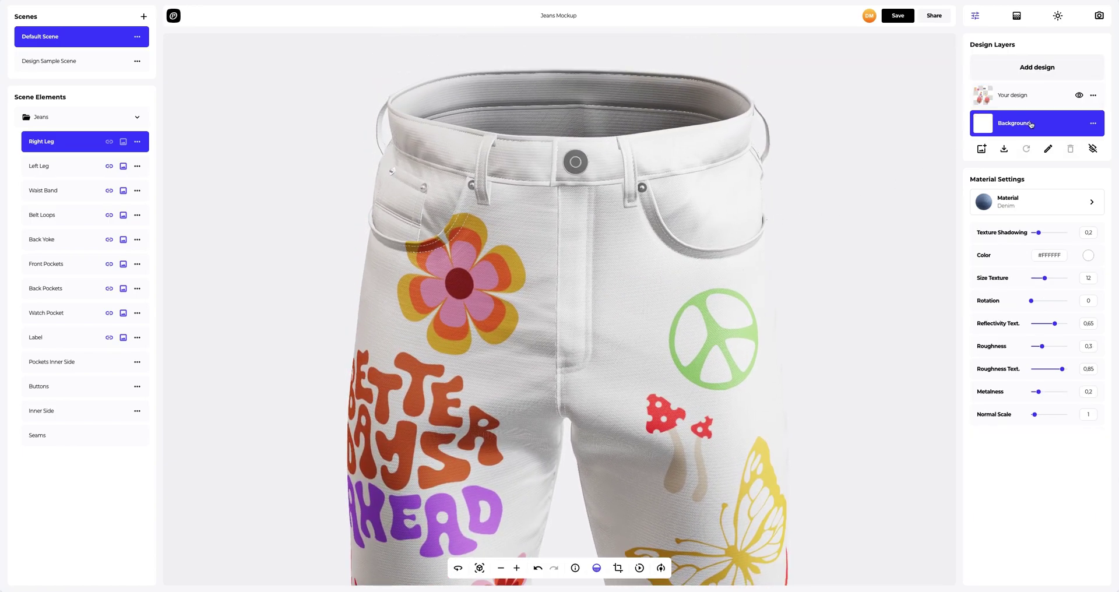
pyautogui.click(1089, 257)
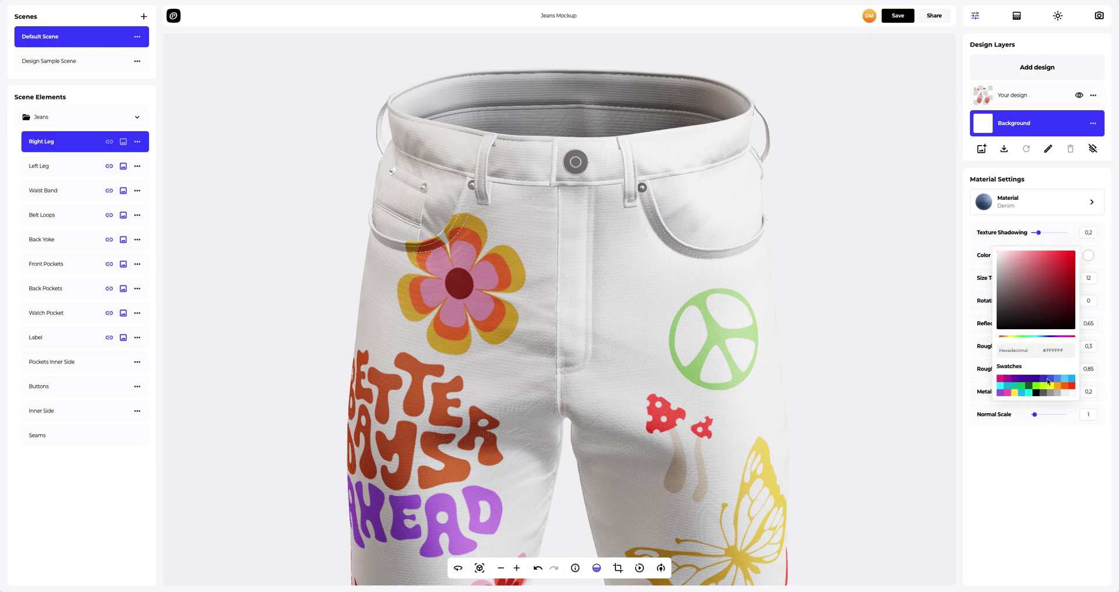
pyautogui.click(1044, 386)
pyautogui.click(1045, 380)
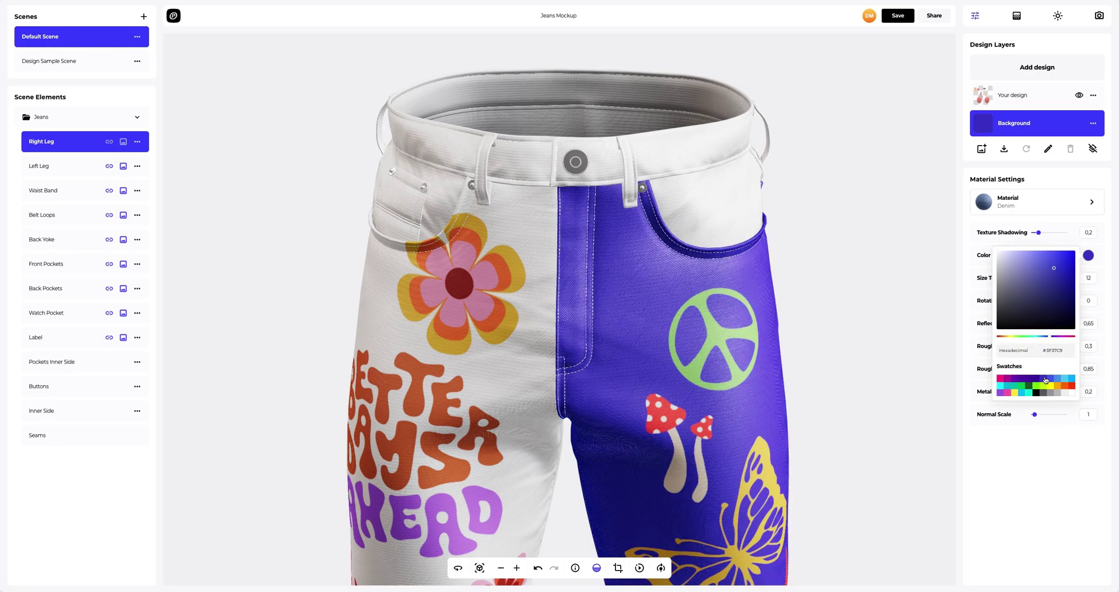
pyautogui.click(1036, 291)
pyautogui.moveTo(1036, 292); pyautogui.dragTo(1060, 295)
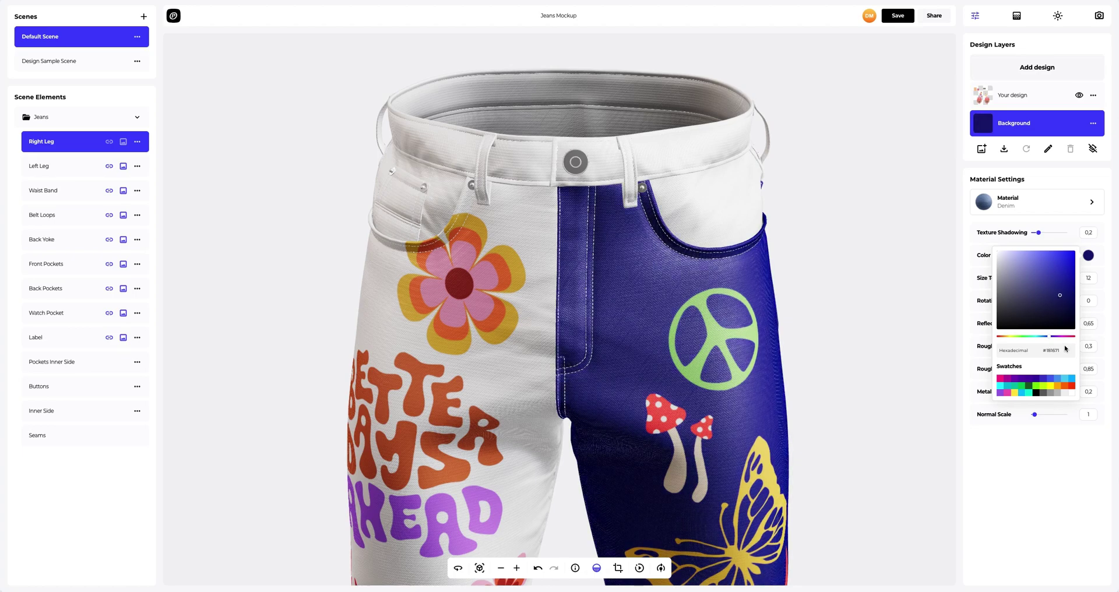
pyautogui.moveTo(1065, 350); pyautogui.dragTo(1041, 352)
pyautogui.write('#1A326E')
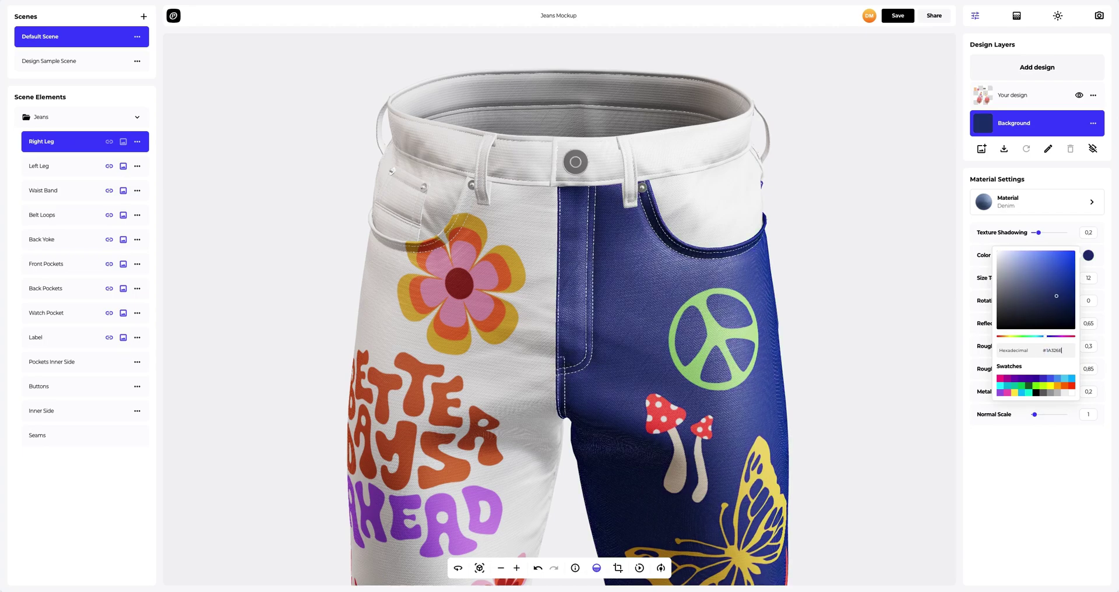
pyautogui.click(968, 354)
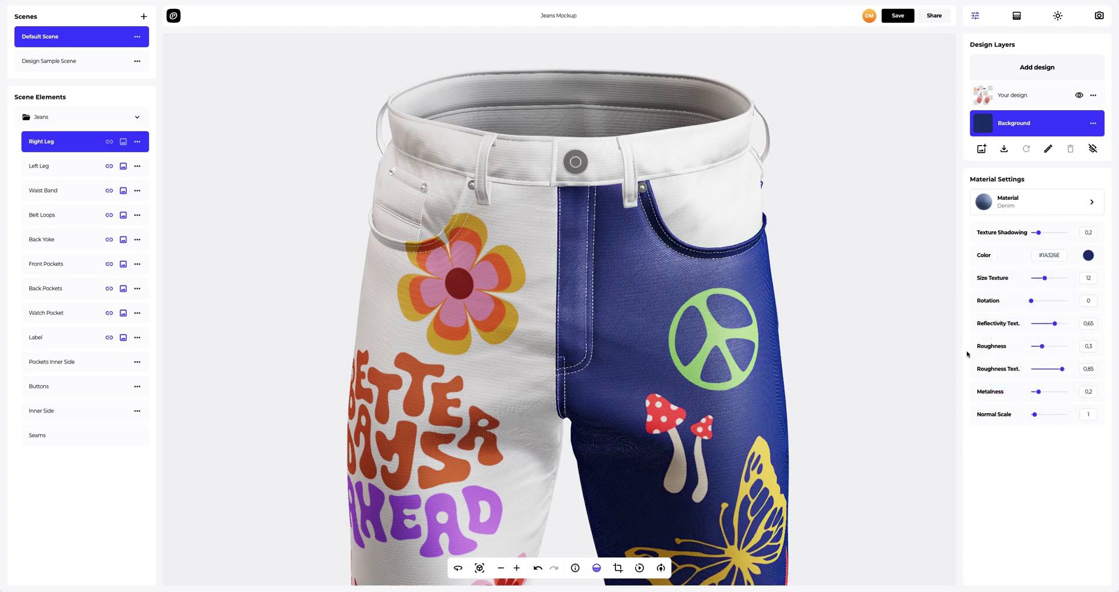
# Step: Set the right leg denim's Size Texture to 6.6 and Roughness to 0.55
pyautogui.scroll(3, 758, 263)
pyautogui.moveTo(753, 283); pyautogui.dragTo(705, 295, button='right')
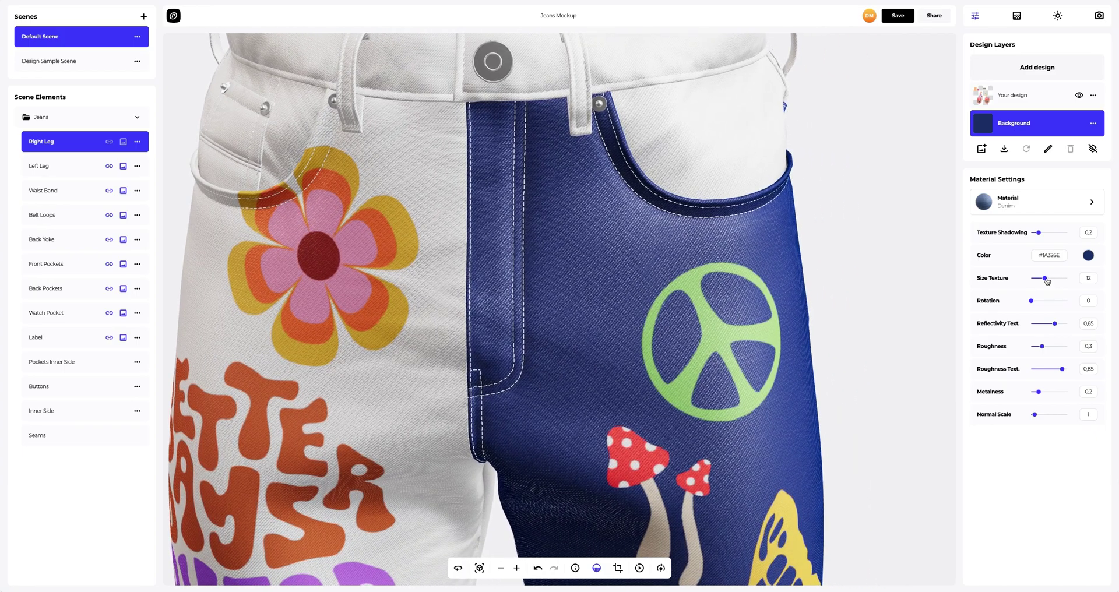
pyautogui.moveTo(1048, 282); pyautogui.dragTo(1039, 283)
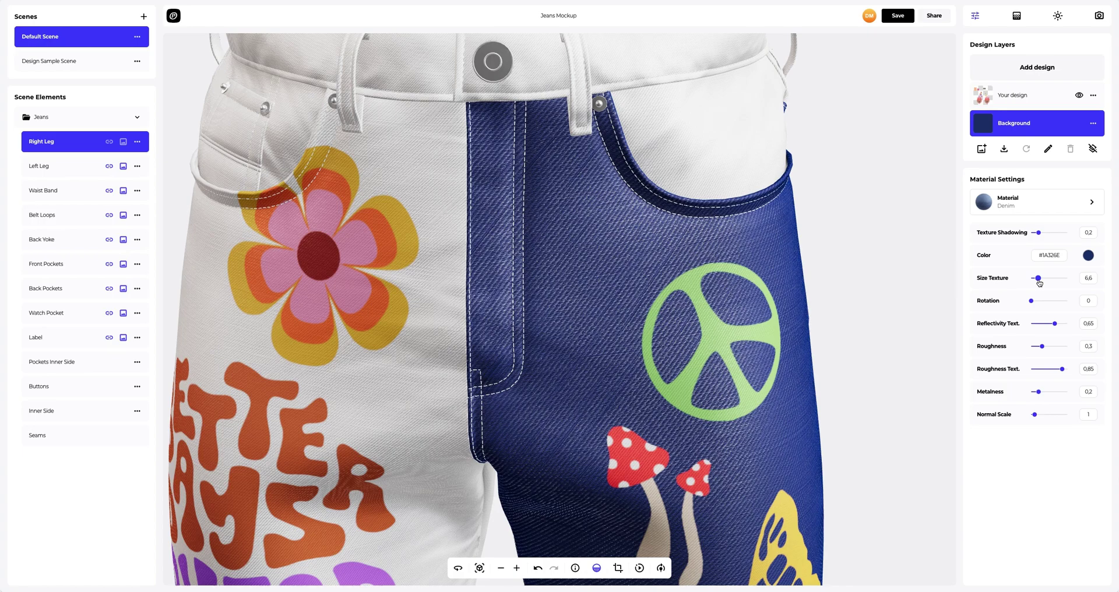
pyautogui.moveTo(1043, 347); pyautogui.dragTo(1053, 348)
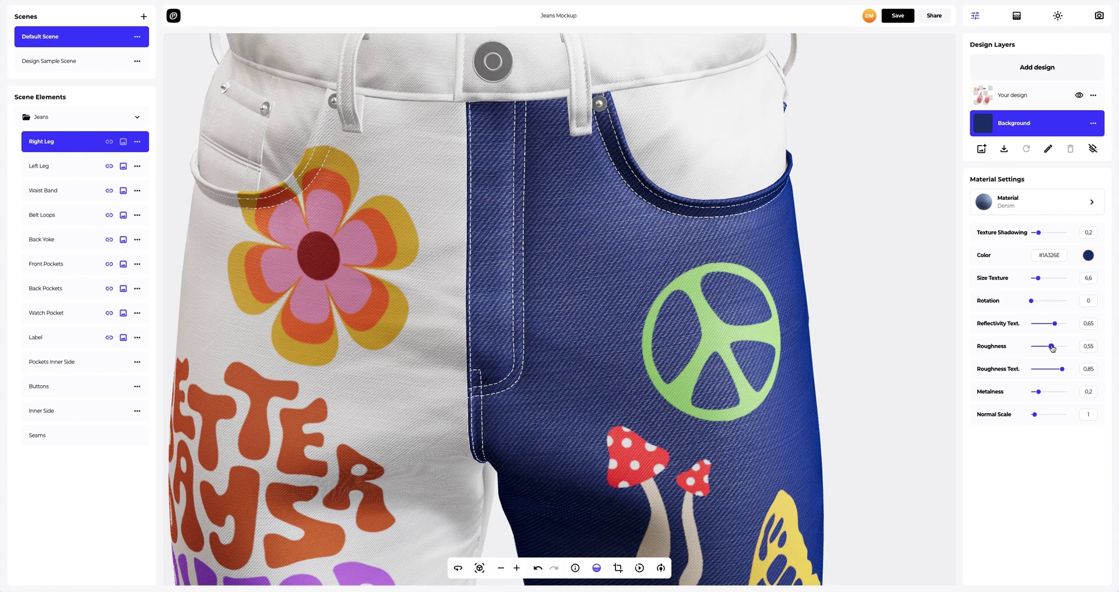
pyautogui.click(1093, 123)
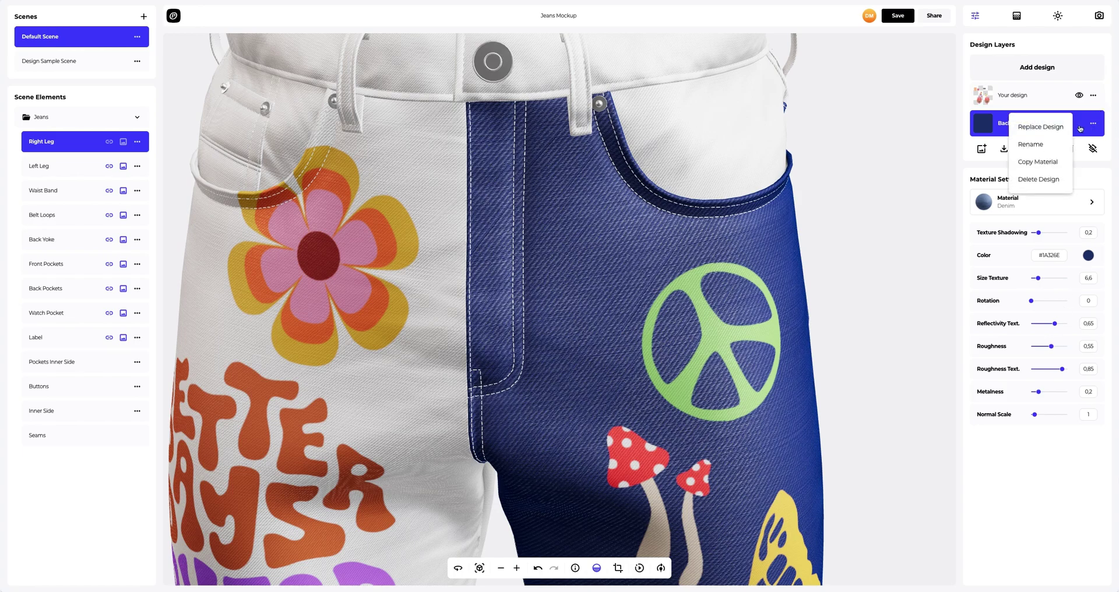
# Step: Copy the right leg's navy material and paste it onto the left leg
pyautogui.click(1036, 164)
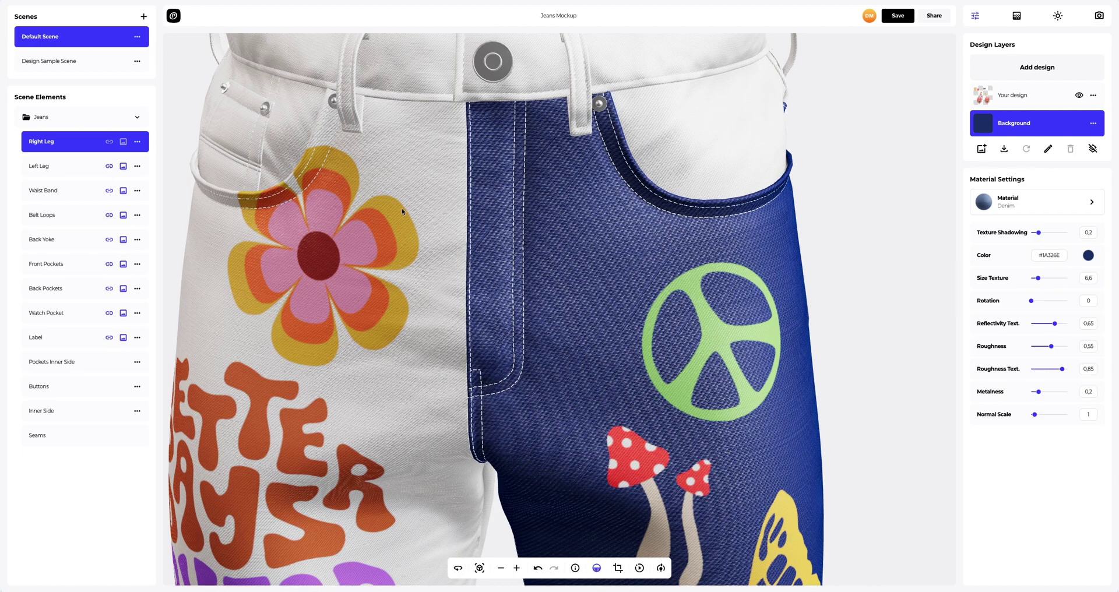
pyautogui.click(63, 167)
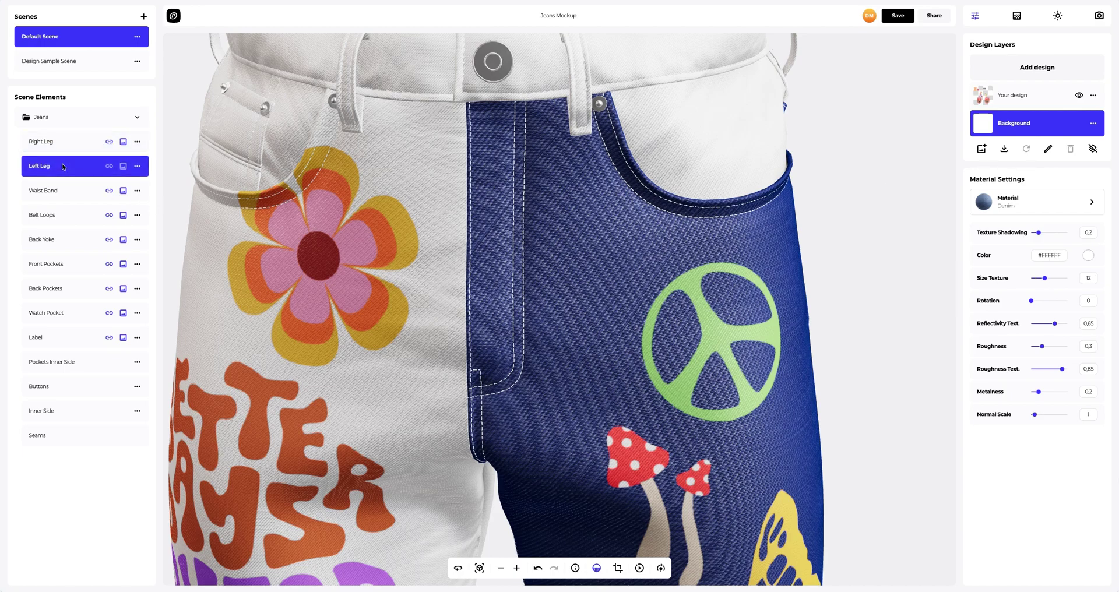
pyautogui.click(1093, 124)
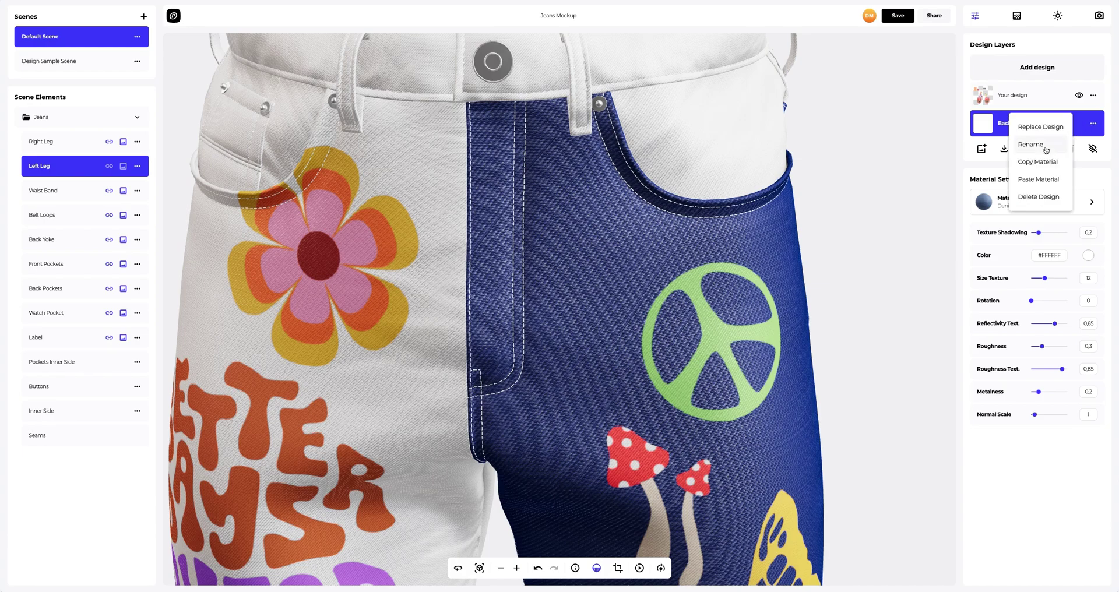
pyautogui.click(1035, 180)
pyautogui.scroll(-5, 535, 245)
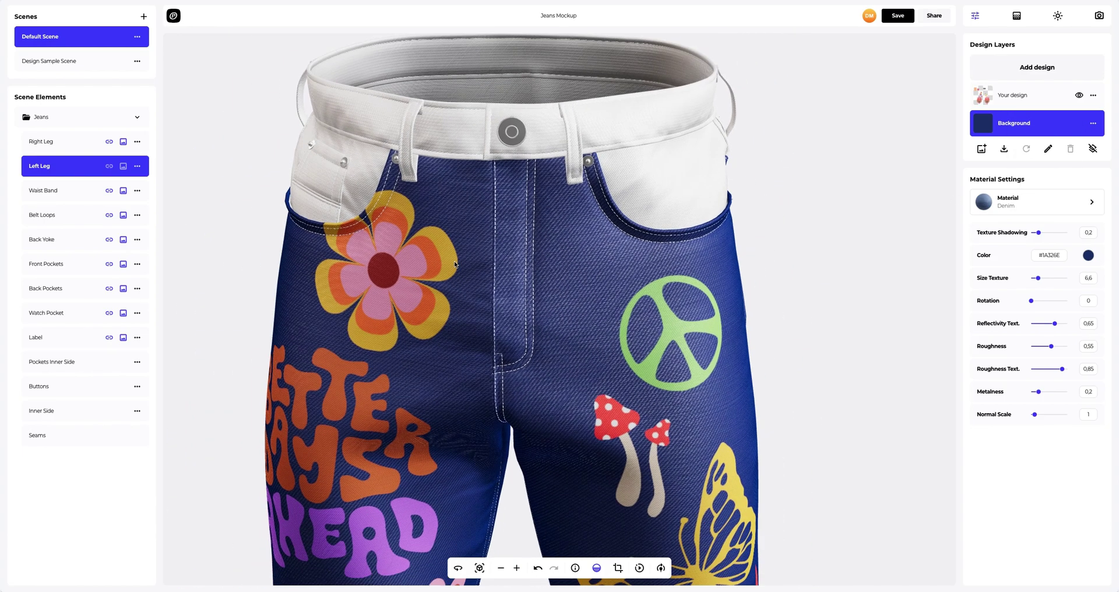
pyautogui.moveTo(456, 264); pyautogui.dragTo(568, 244)
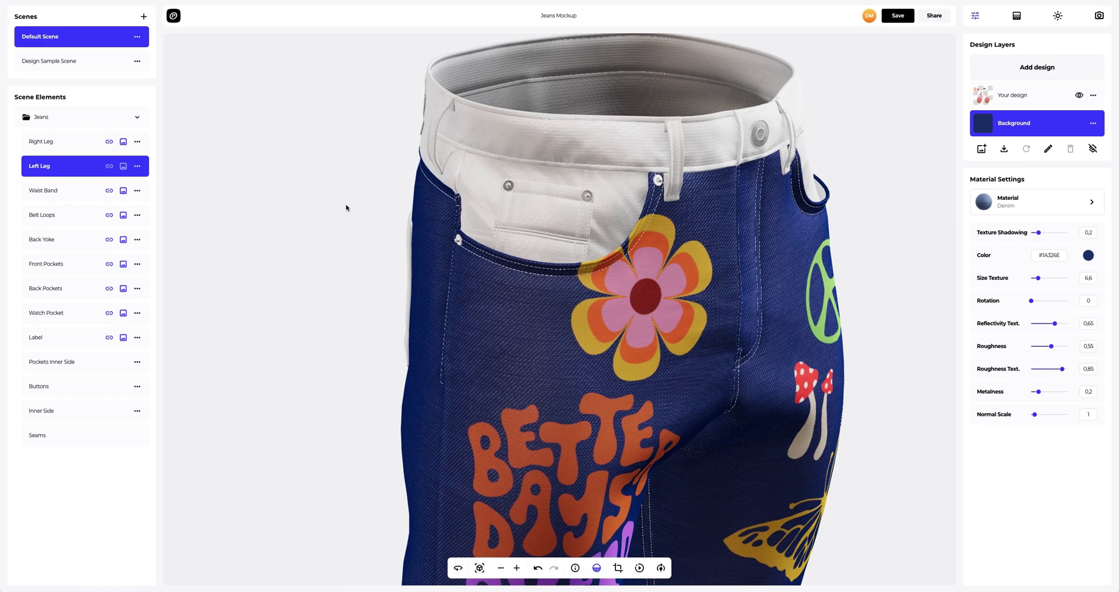
# Step: Paste the navy denim material onto the waistband and belt loops
pyautogui.click(86, 192)
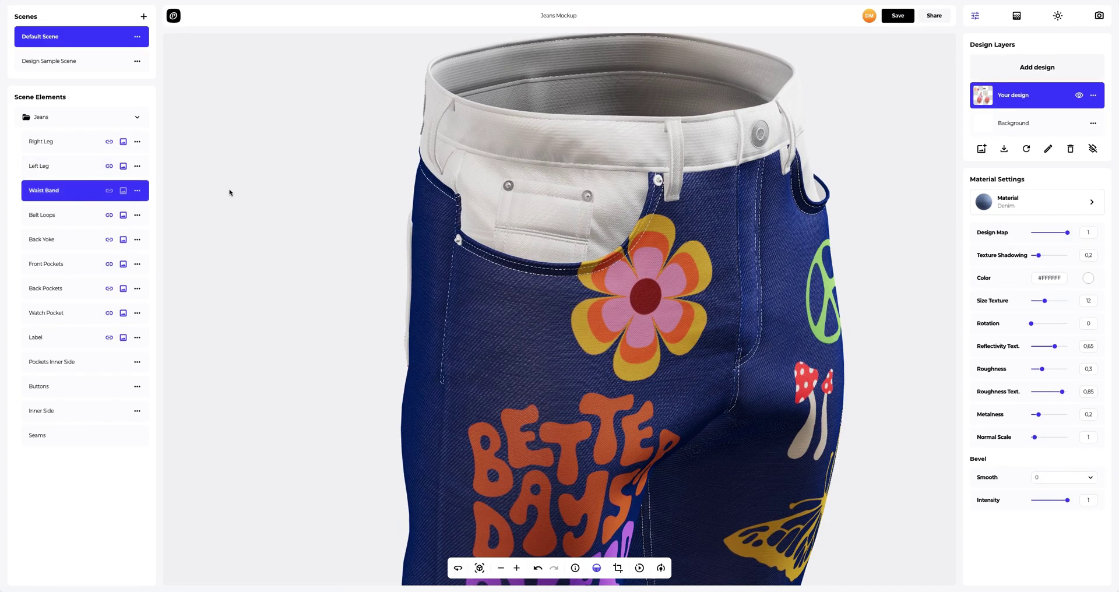
pyautogui.click(1019, 130)
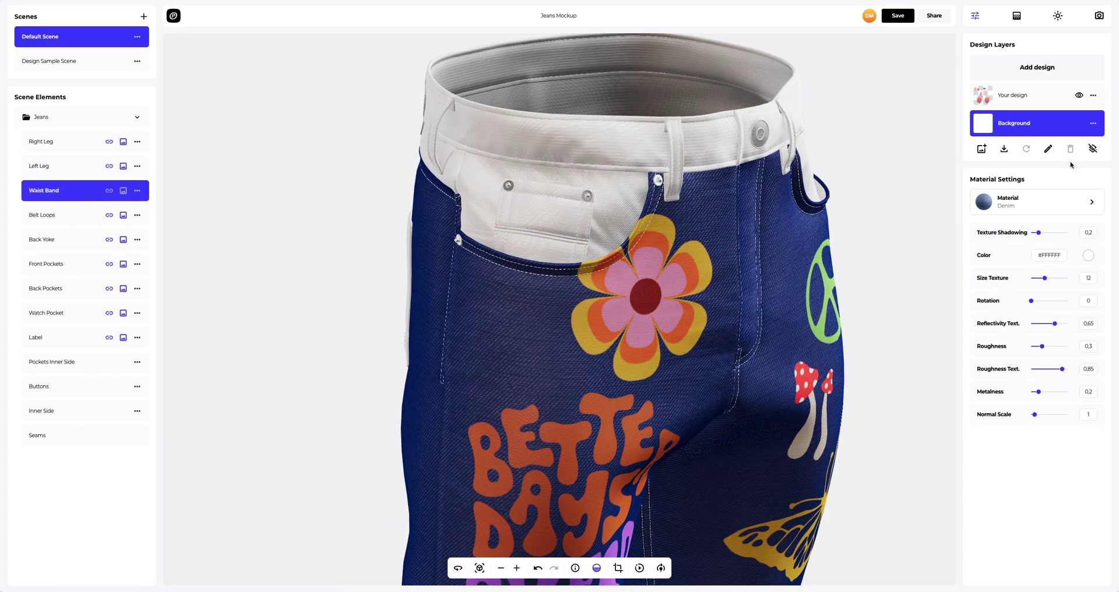
pyautogui.click(1094, 127)
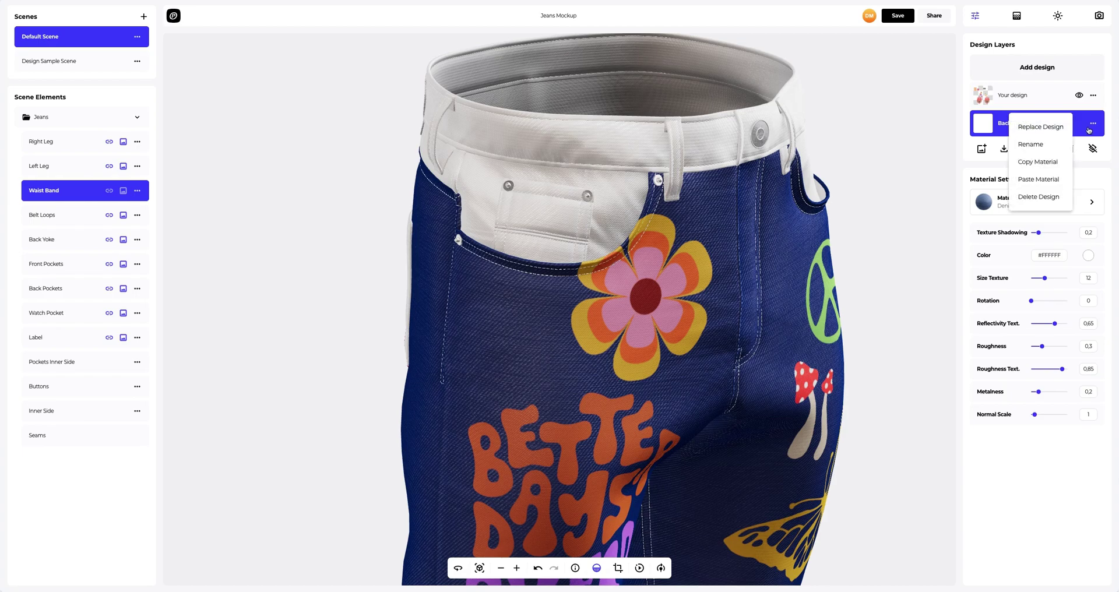
pyautogui.click(1043, 181)
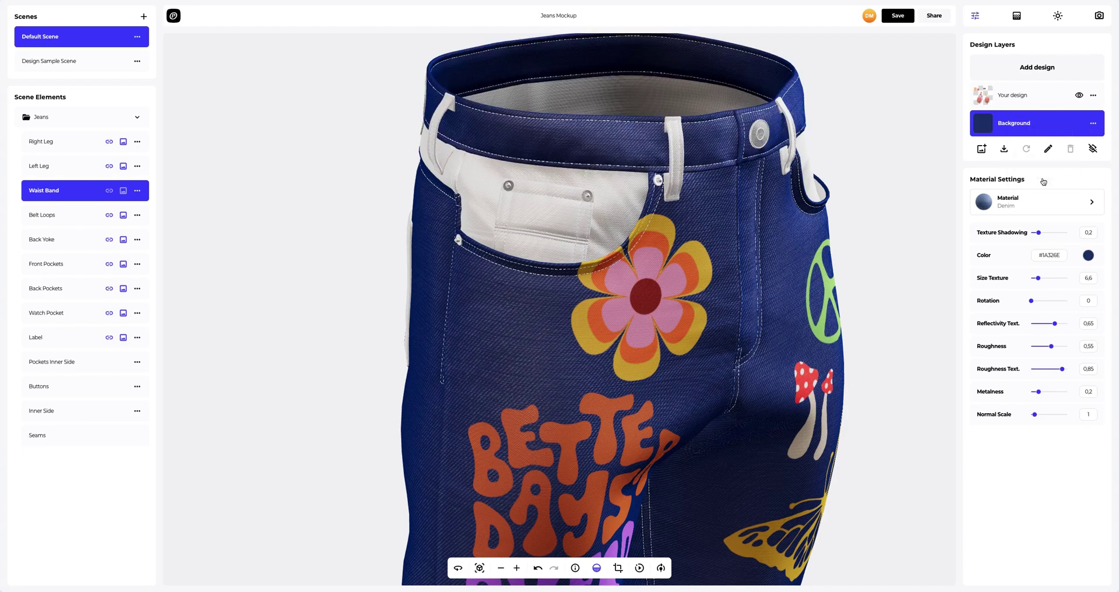
pyautogui.click(63, 220)
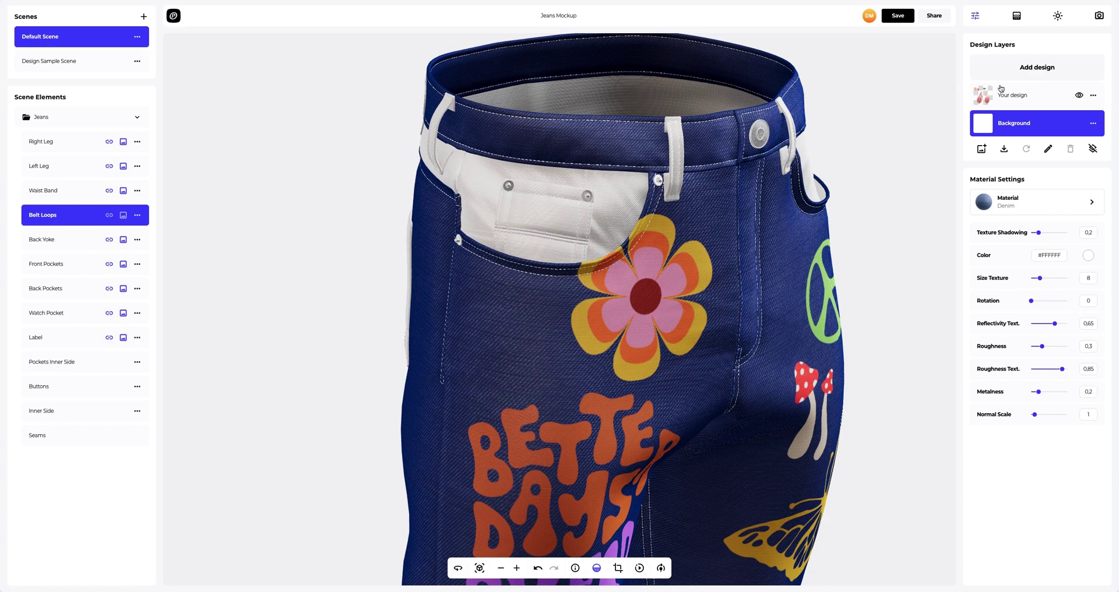
pyautogui.click(1094, 123)
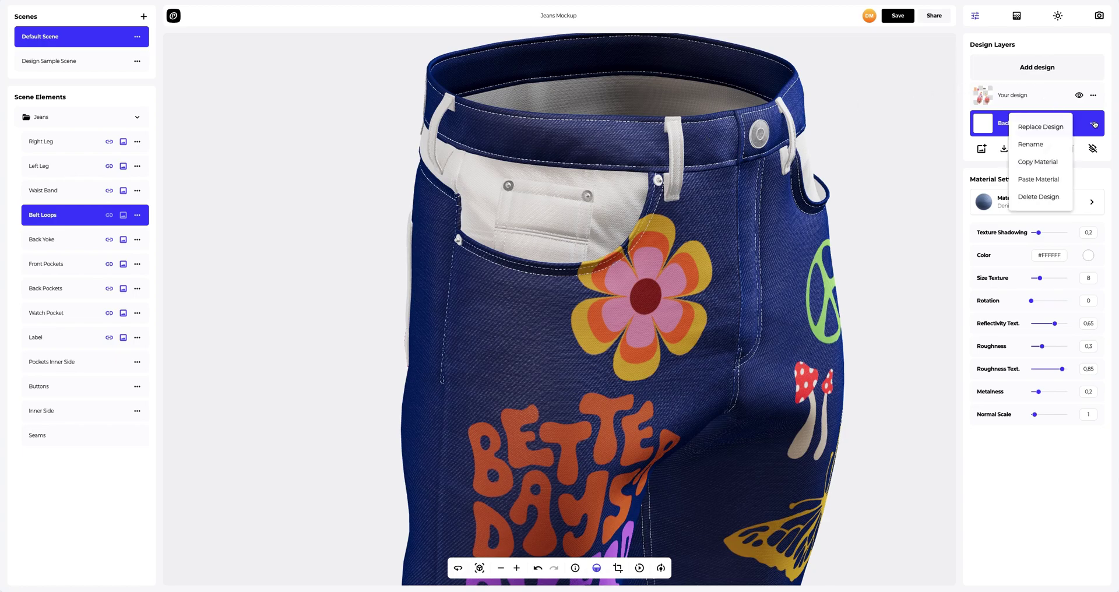
pyautogui.click(1035, 179)
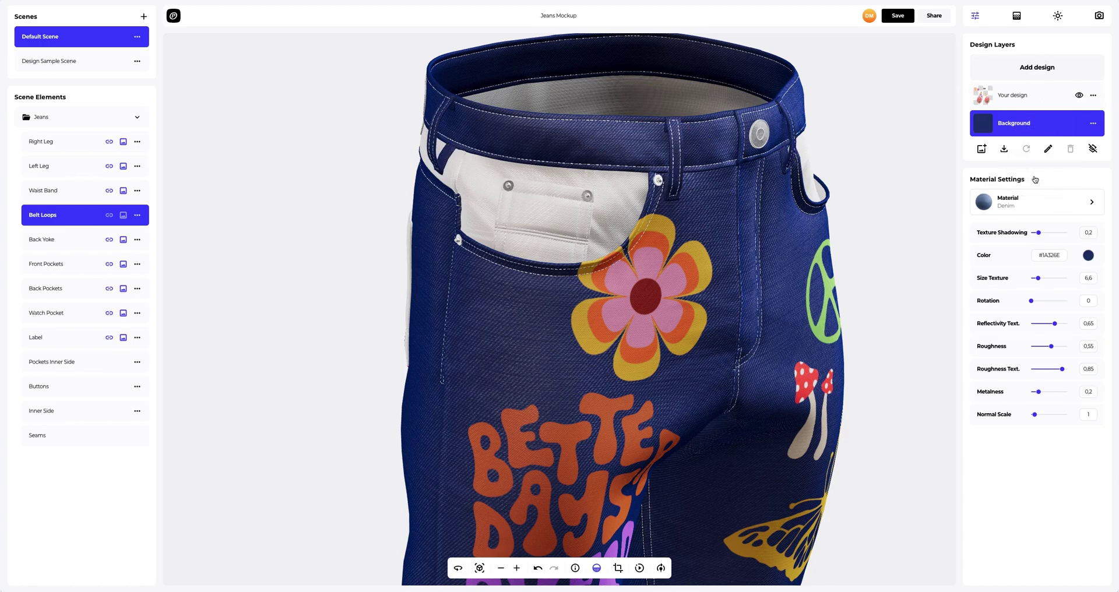
pyautogui.click(60, 248)
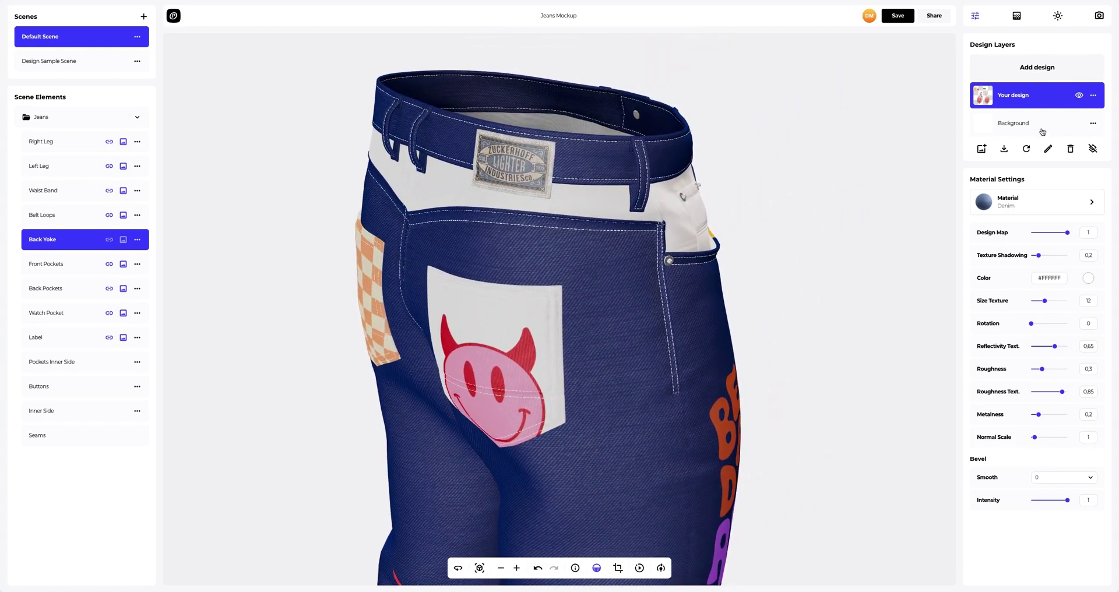
# Step: Paste the navy denim material onto the back yoke and front pockets
pyautogui.click(1055, 129)
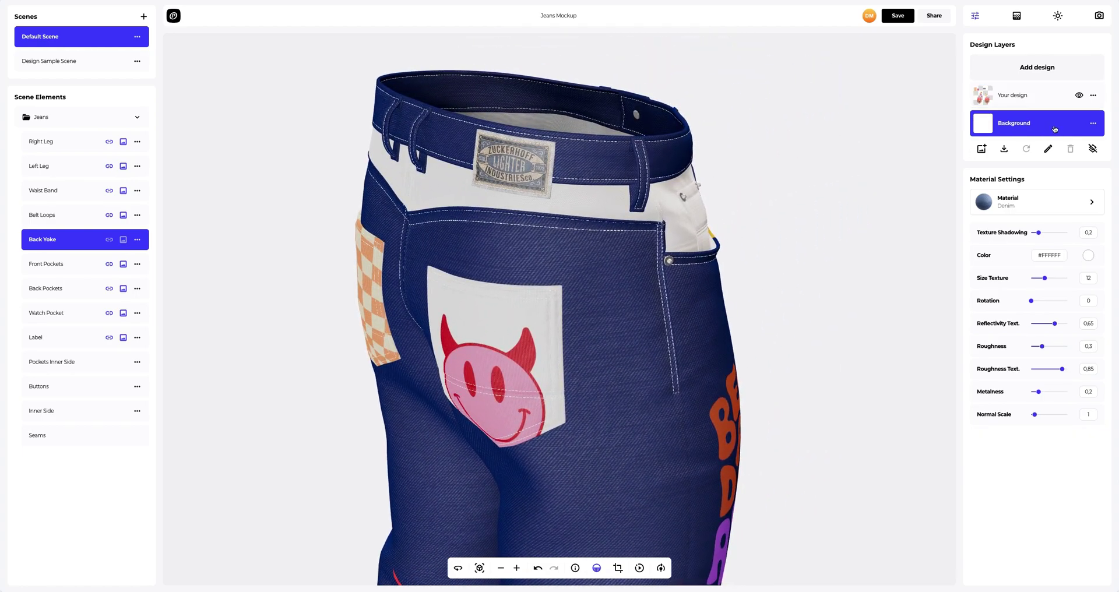
pyautogui.click(1094, 123)
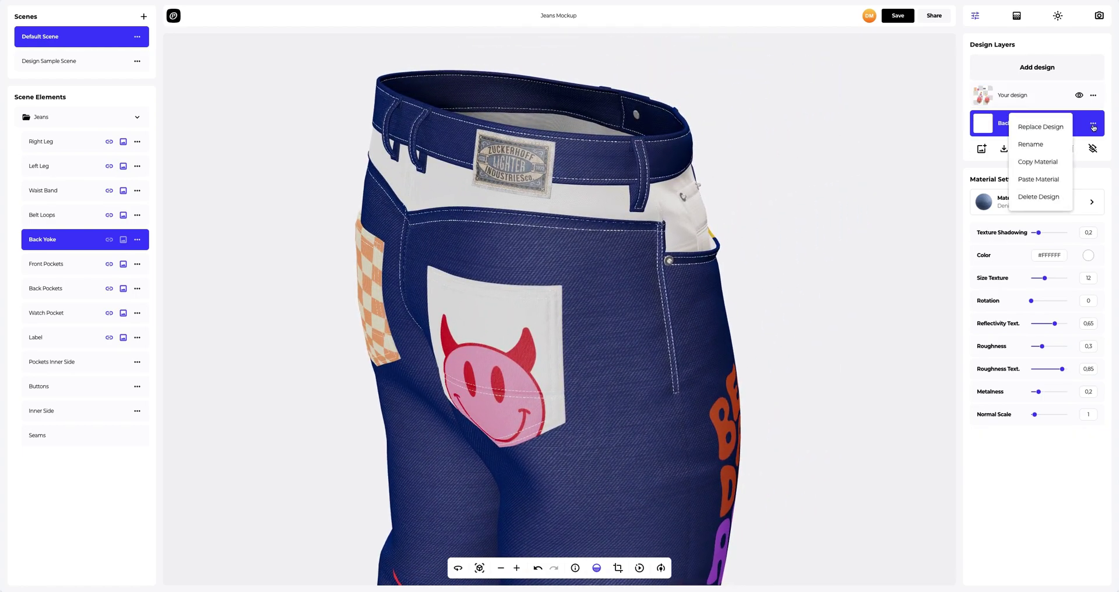
pyautogui.click(1043, 180)
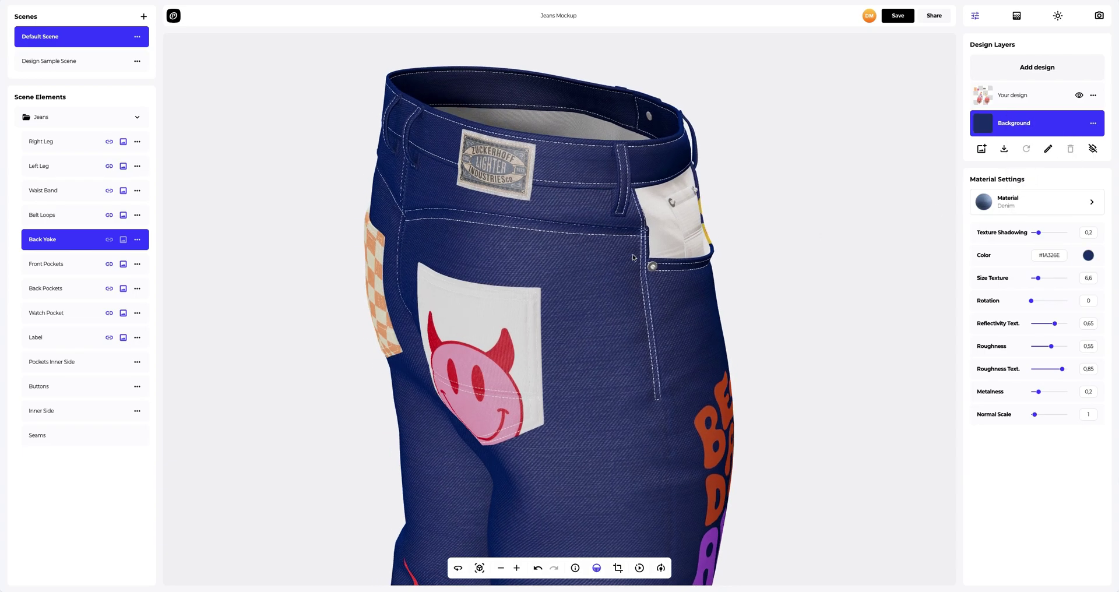
pyautogui.moveTo(752, 256); pyautogui.dragTo(621, 258)
pyautogui.click(58, 265)
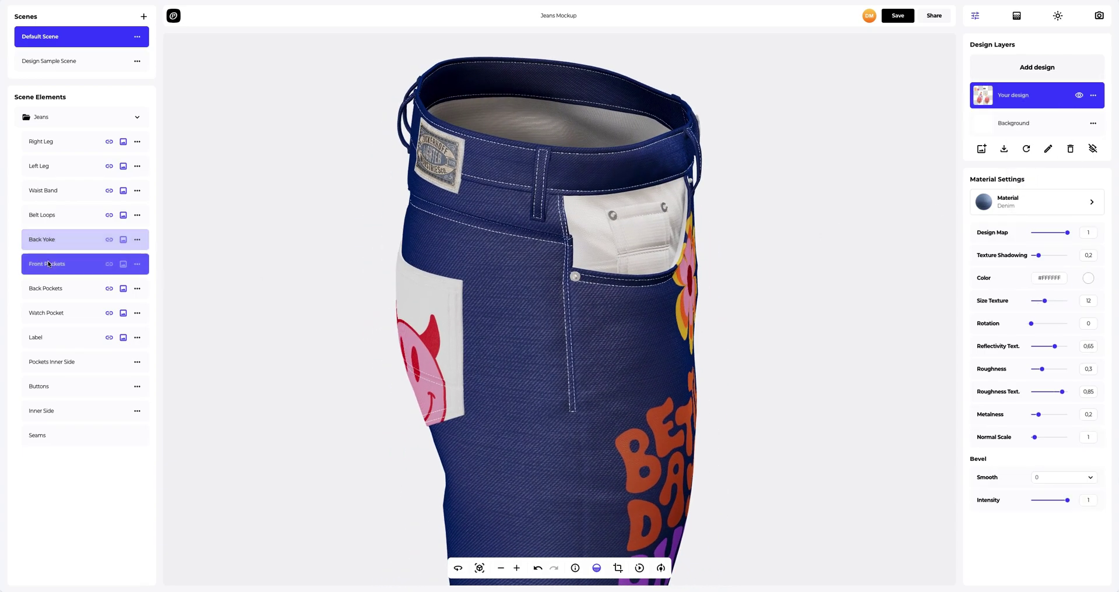
pyautogui.click(1079, 123)
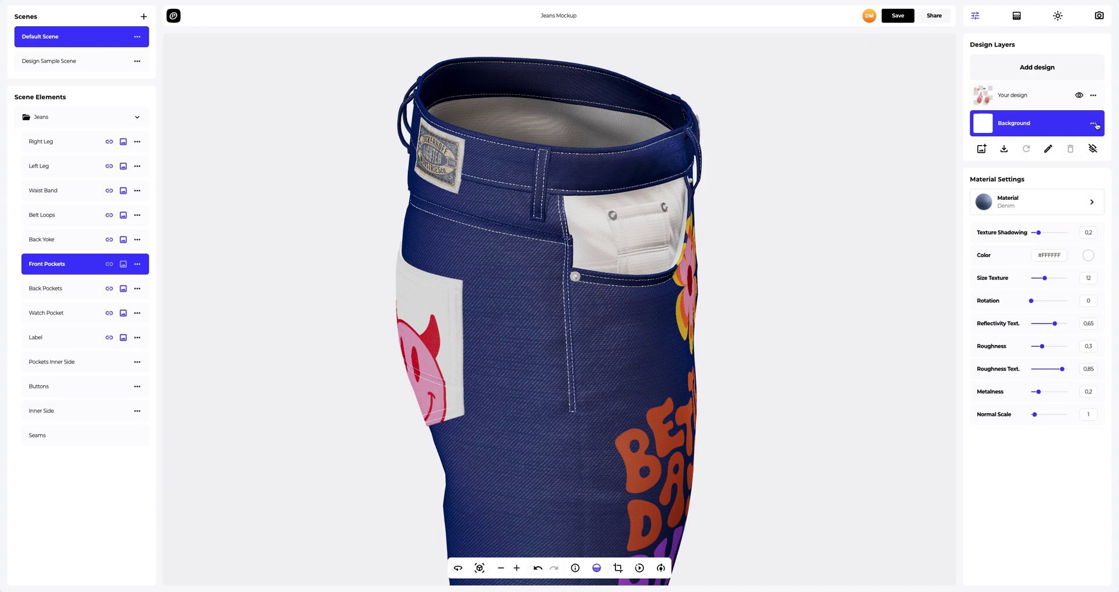
pyautogui.click(1093, 123)
pyautogui.click(1048, 181)
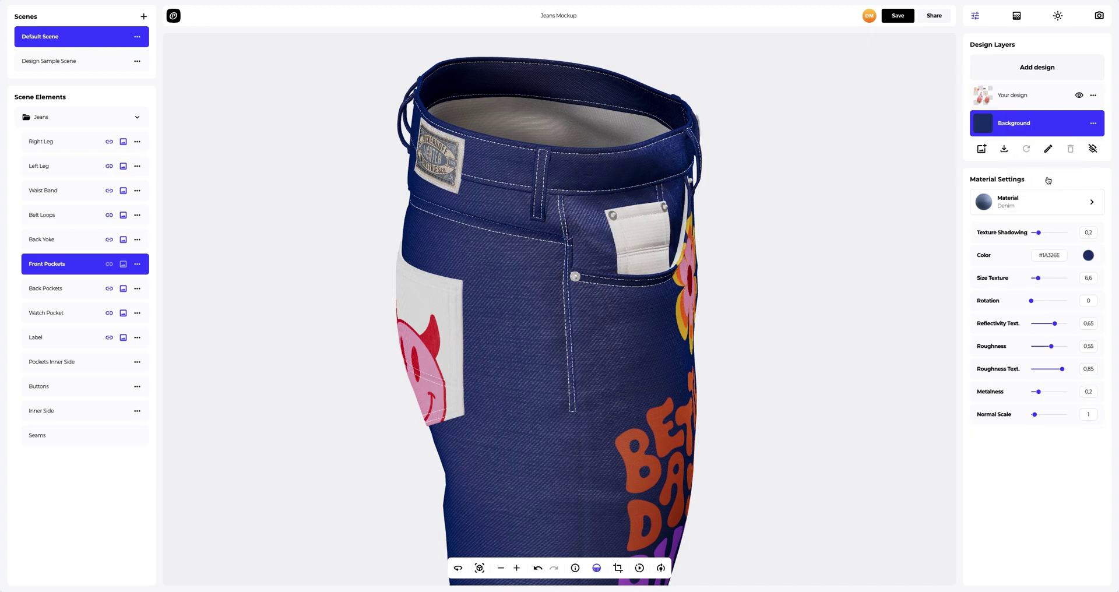
# Step: Paste the navy denim material onto the back pockets and watch pocket
pyautogui.click(45, 290)
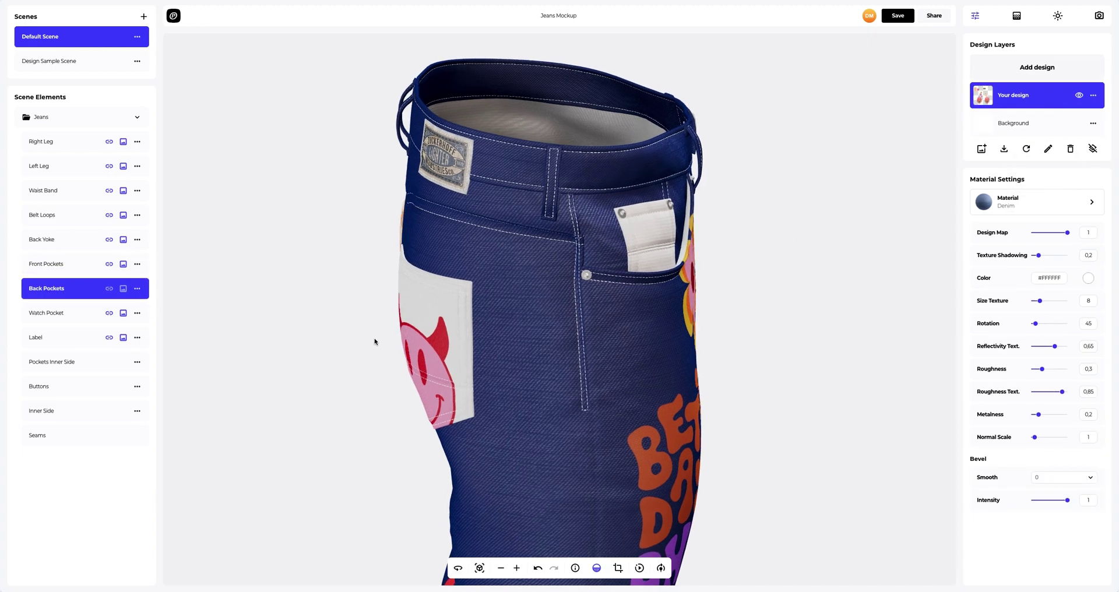
pyautogui.click(1020, 123)
pyautogui.click(1093, 123)
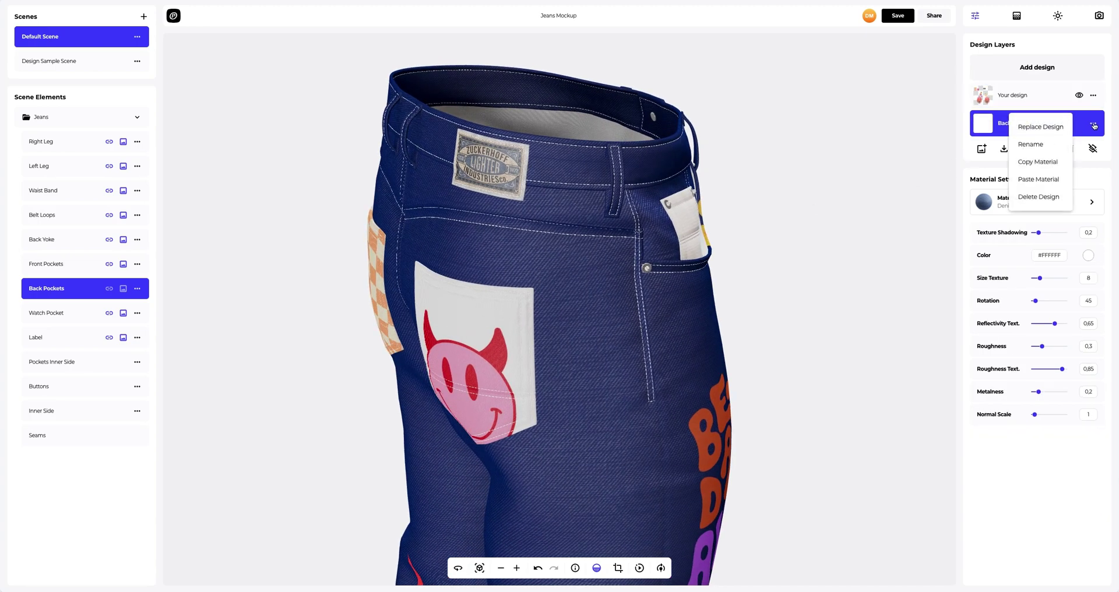
pyautogui.click(1050, 180)
pyautogui.moveTo(497, 347); pyautogui.dragTo(329, 346)
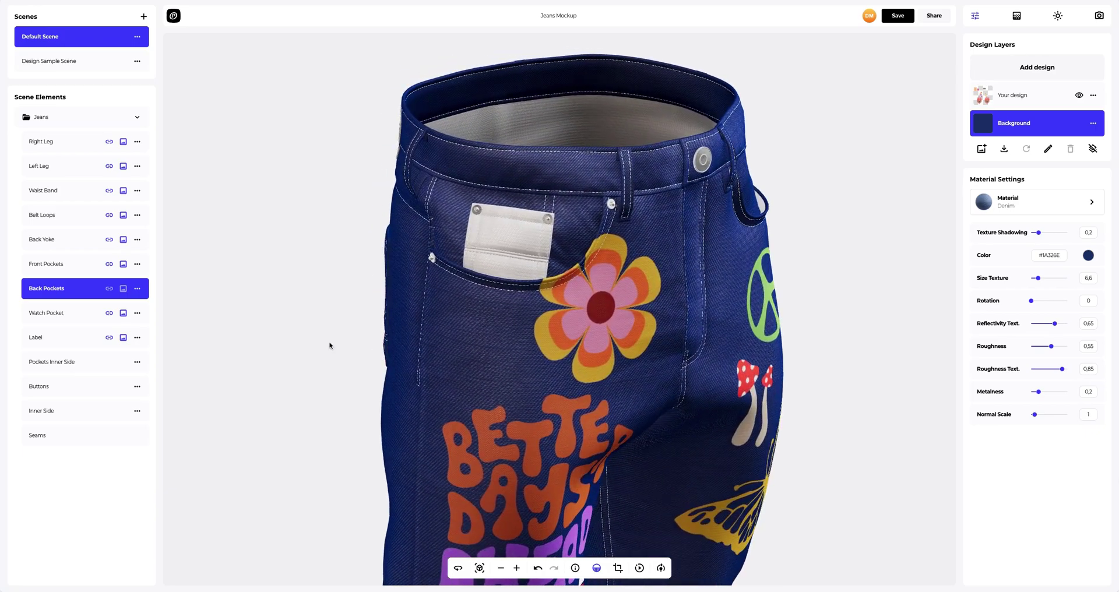
pyautogui.click(58, 315)
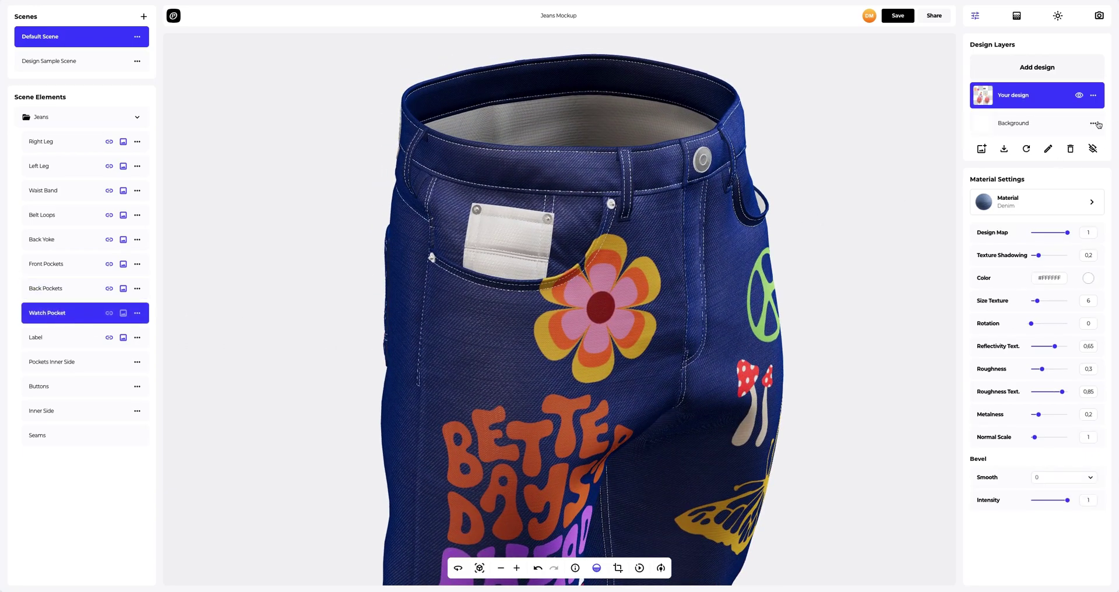
pyautogui.click(1076, 132)
pyautogui.click(1093, 124)
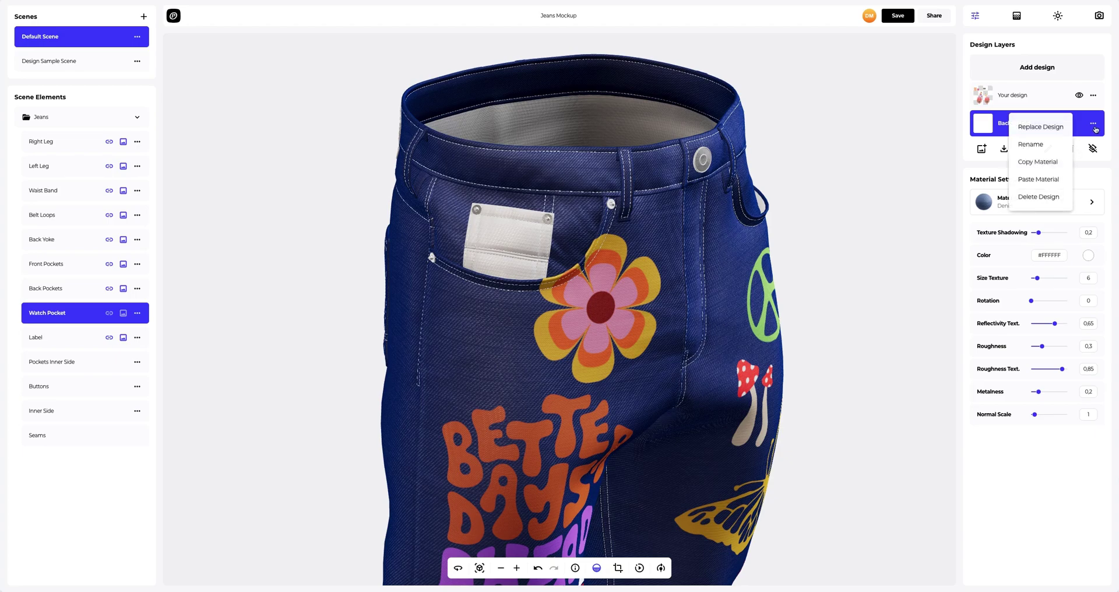
pyautogui.click(1037, 179)
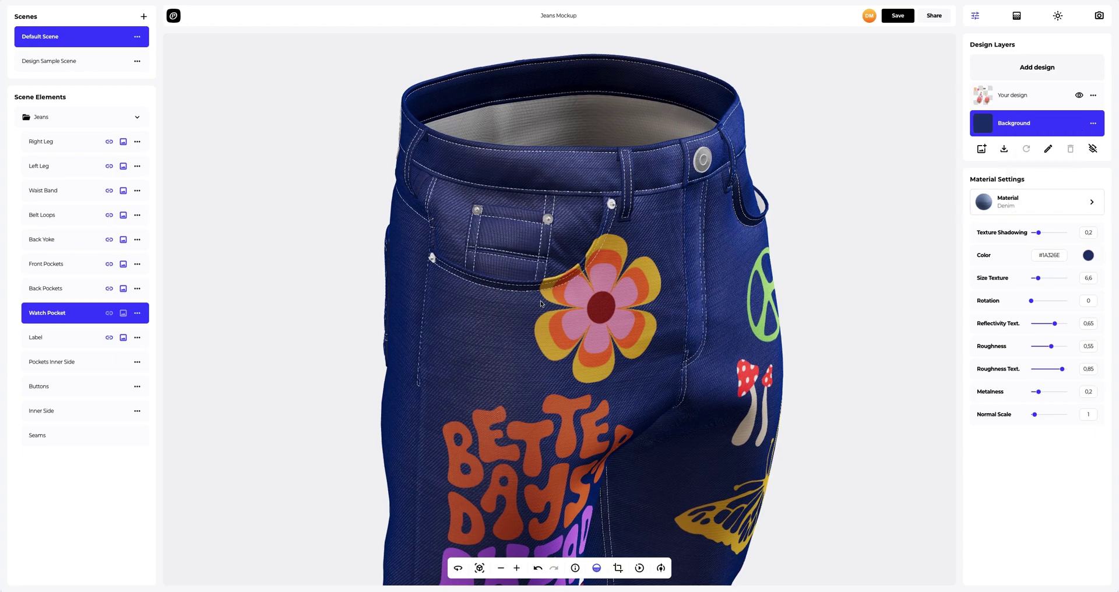
pyautogui.moveTo(540, 300); pyautogui.dragTo(519, 311)
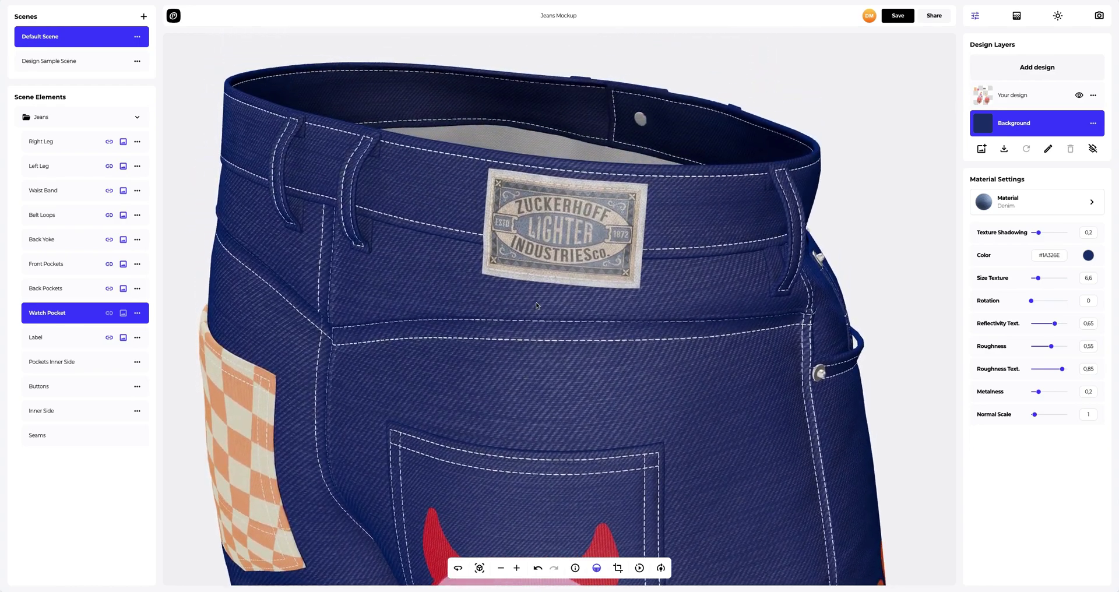
# Step: Compare leathers and give the label's Background layer Antique Leather
pyautogui.click(37, 342)
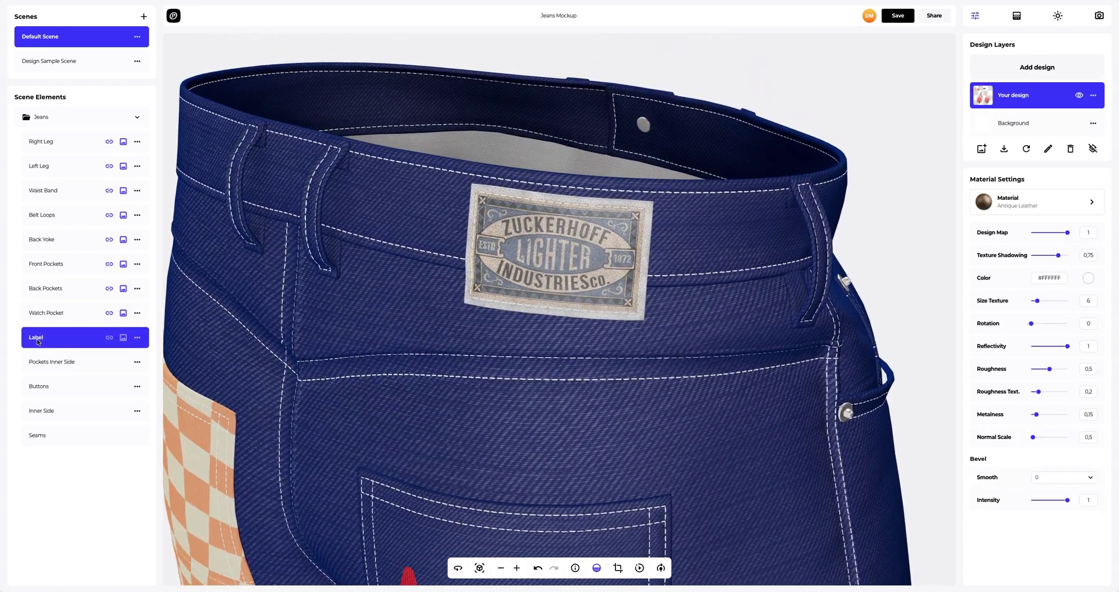
pyautogui.click(1033, 130)
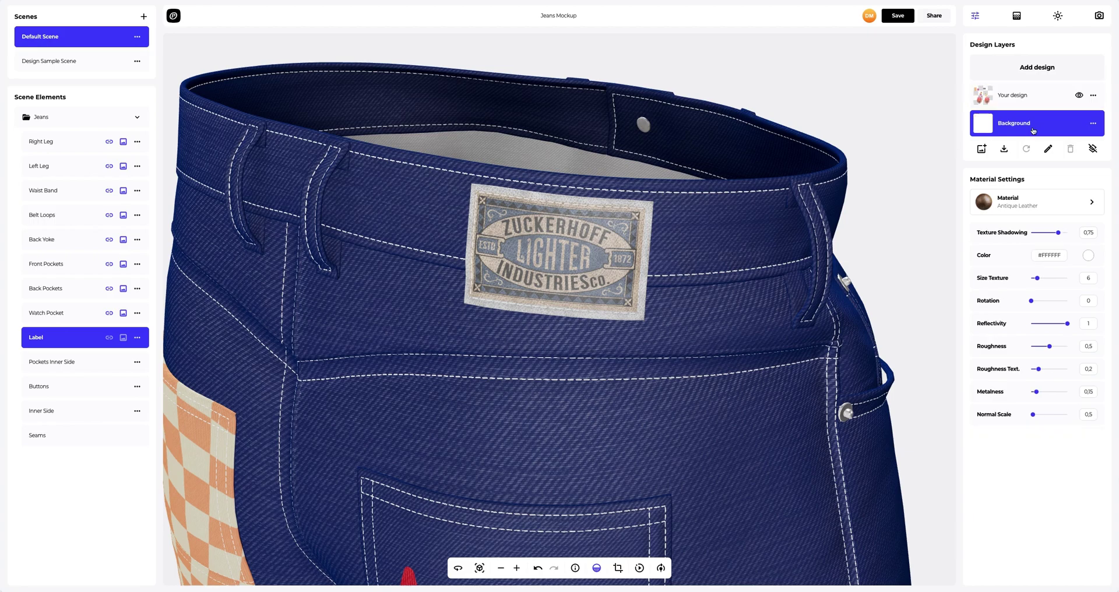
pyautogui.click(1033, 202)
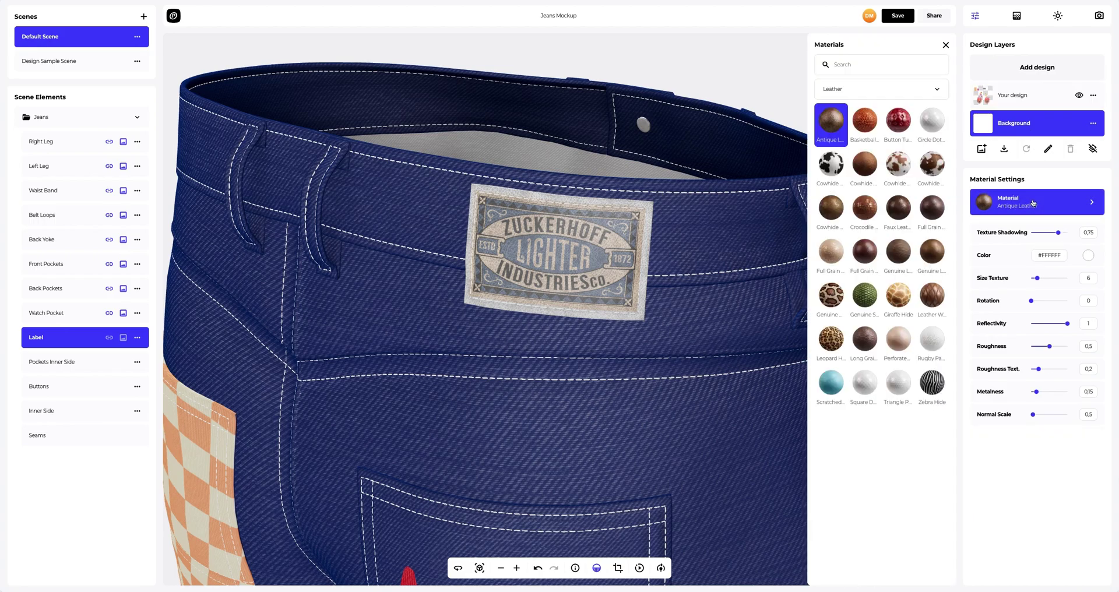
pyautogui.click(825, 212)
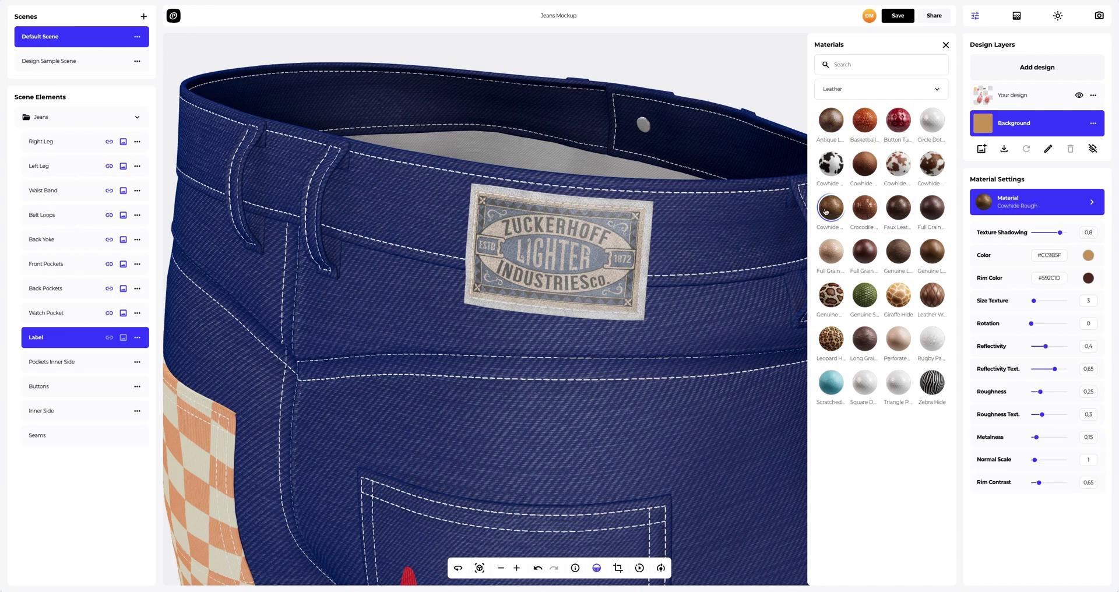
pyautogui.click(859, 212)
pyautogui.click(898, 210)
pyautogui.click(933, 211)
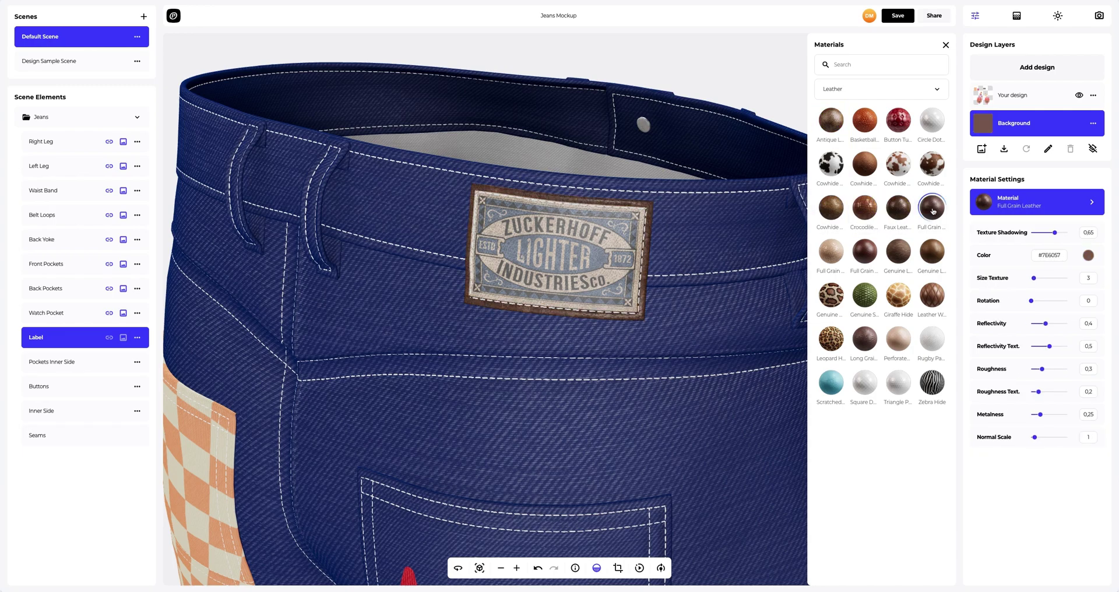
pyautogui.click(839, 128)
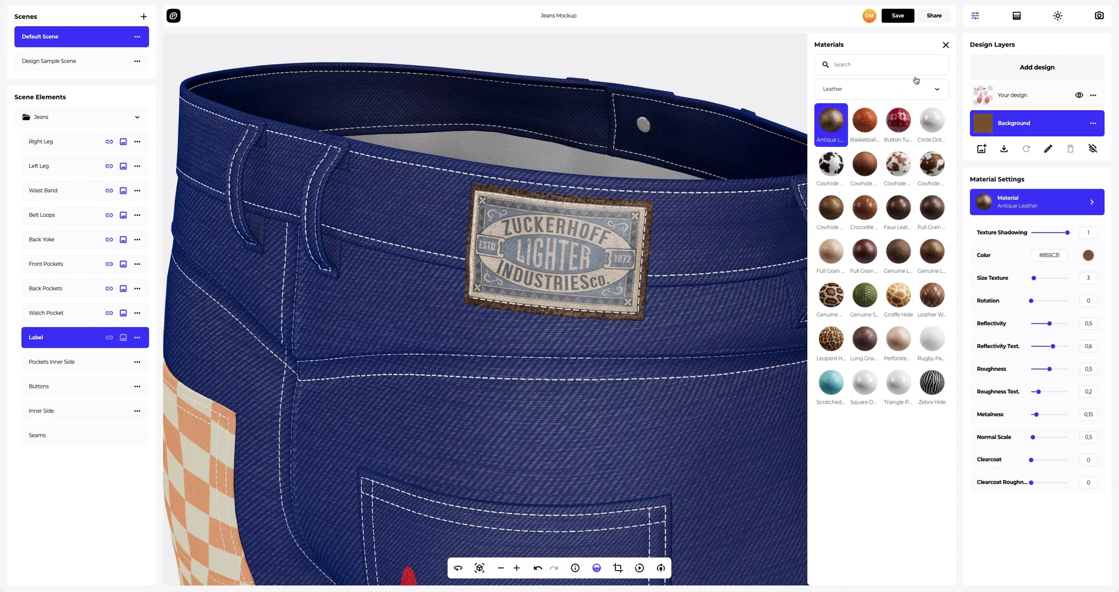
pyautogui.click(945, 45)
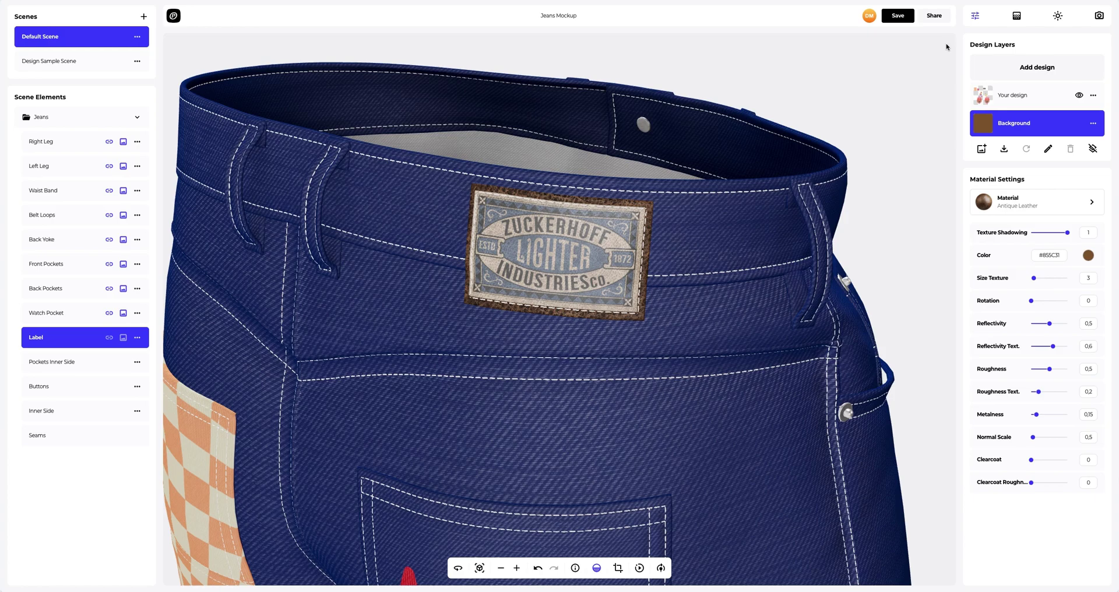
# Step: Set the label's Antique Leather to #E59B22, shadowing 0.75, texture size 5.9, reflectivity 1
pyautogui.click(1088, 256)
pyautogui.click(1029, 352)
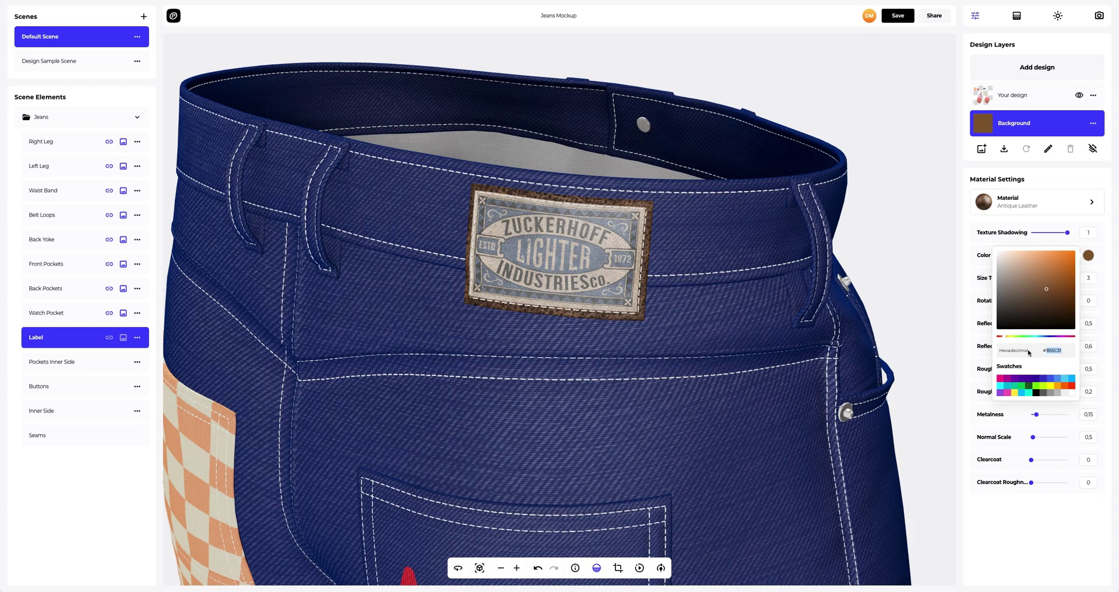
pyautogui.write('E59B22')
pyautogui.click(969, 345)
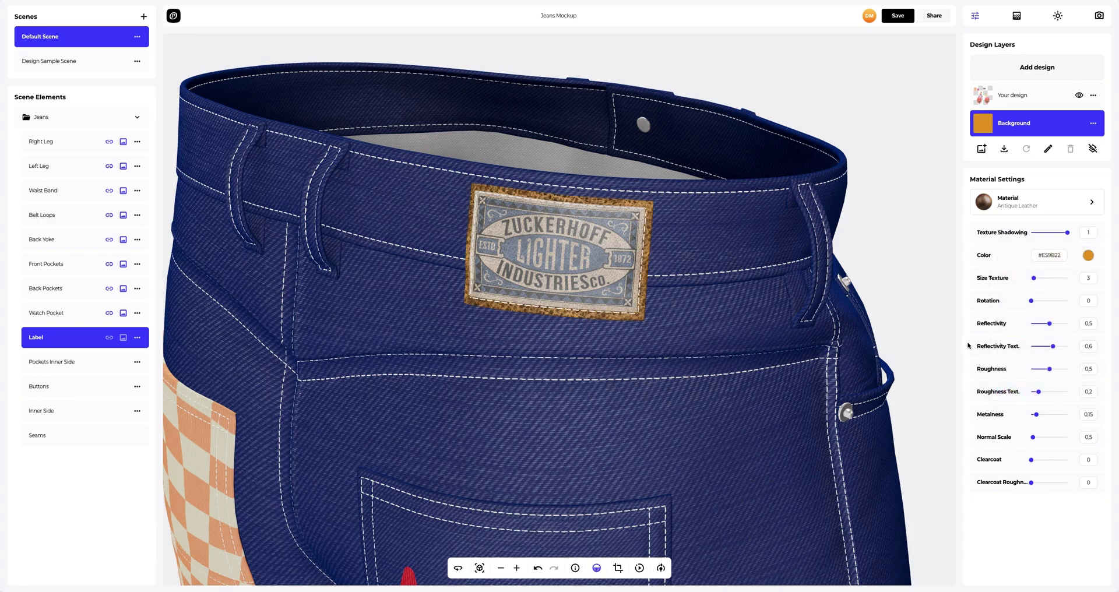
pyautogui.moveTo(1067, 232); pyautogui.dragTo(1060, 234)
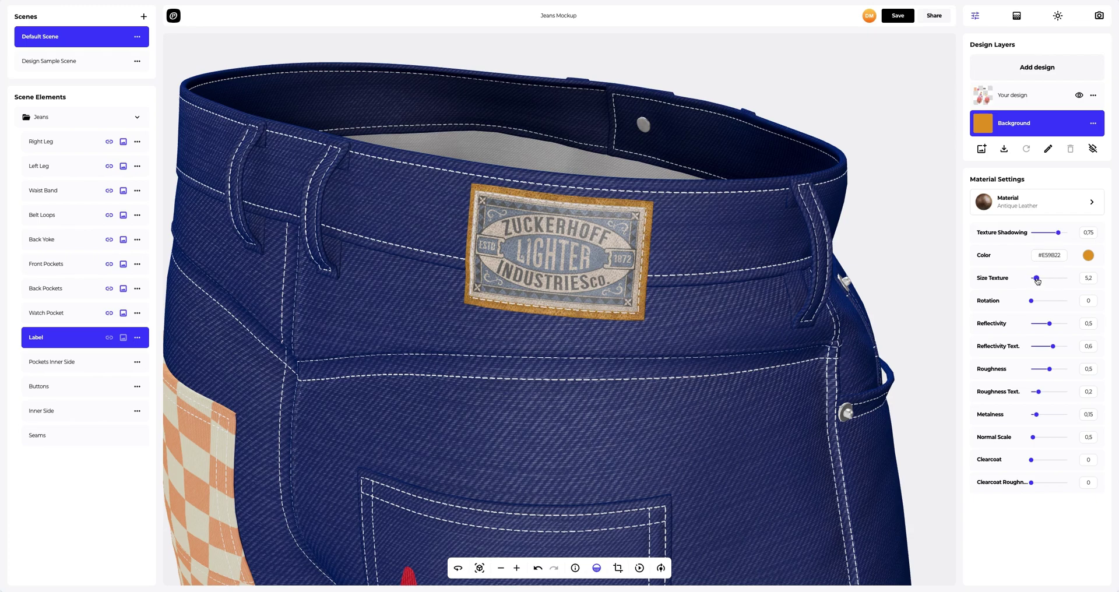
pyautogui.moveTo(1036, 281); pyautogui.dragTo(1038, 282)
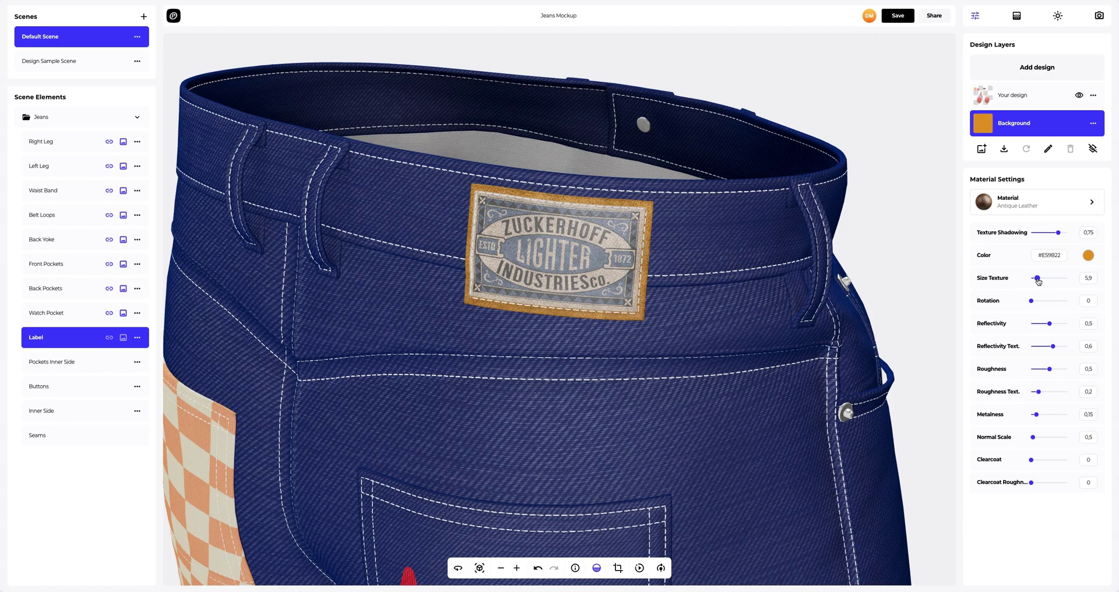
pyautogui.moveTo(1049, 324); pyautogui.dragTo(1077, 323)
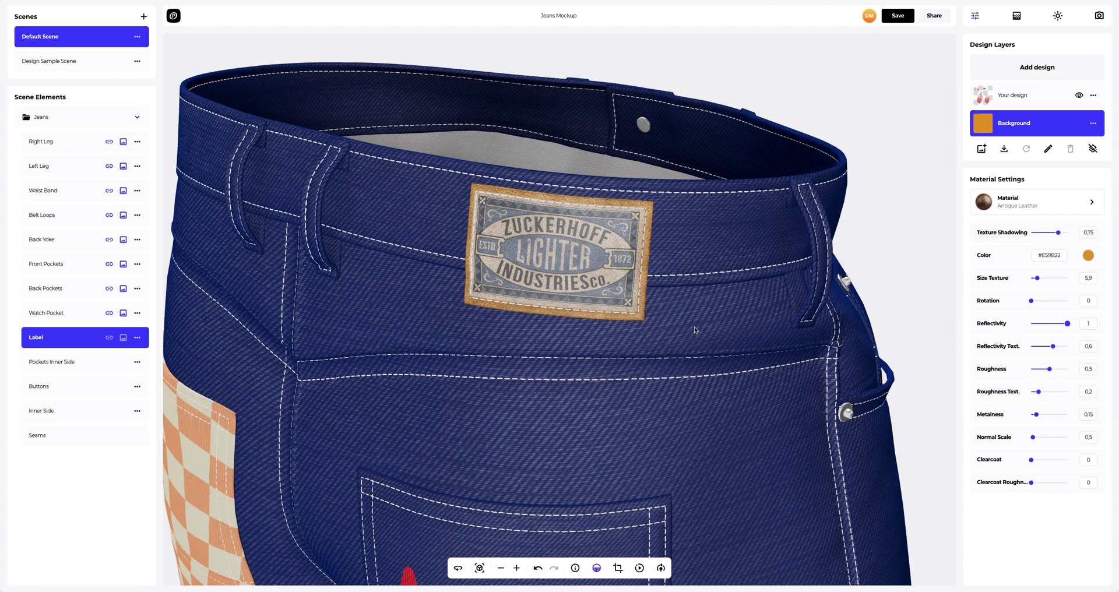
pyautogui.scroll(-2, 694, 329)
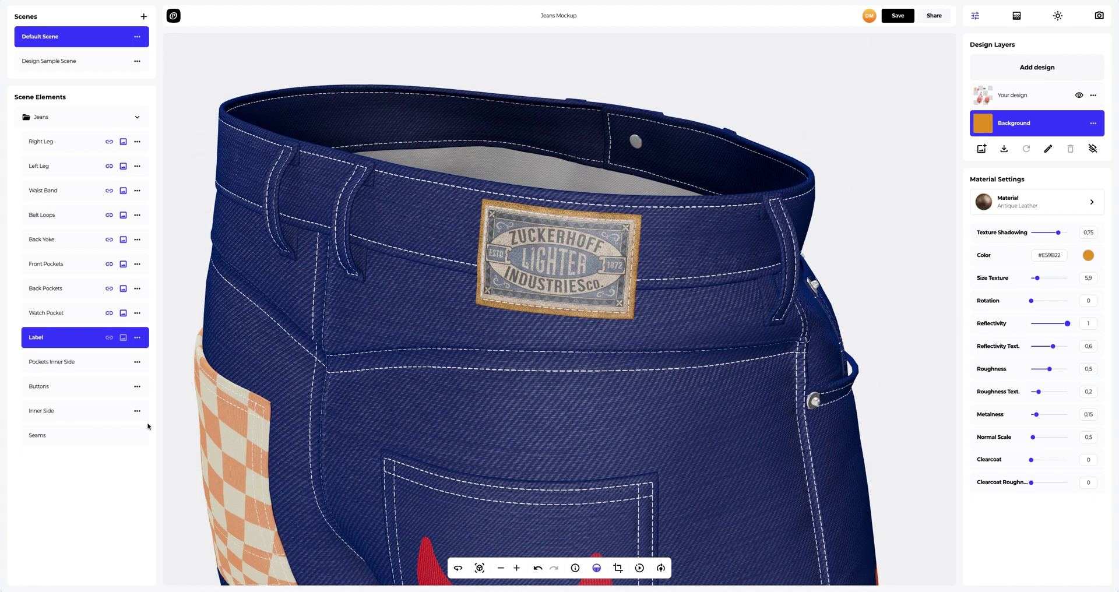
# Step: Make the jeans' seams yellow
pyautogui.click(51, 437)
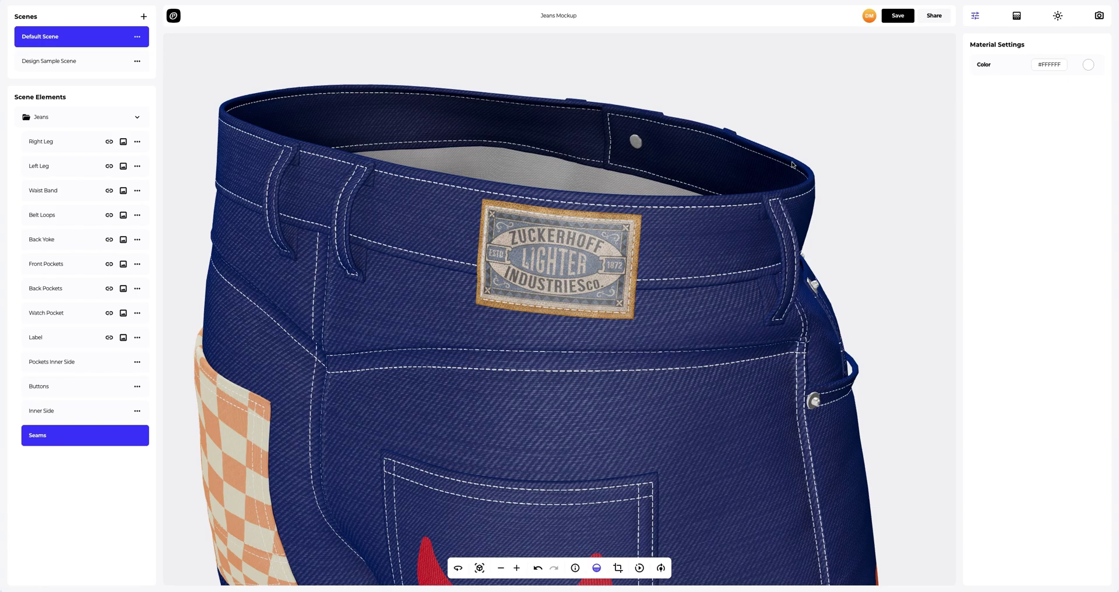
pyautogui.click(1088, 65)
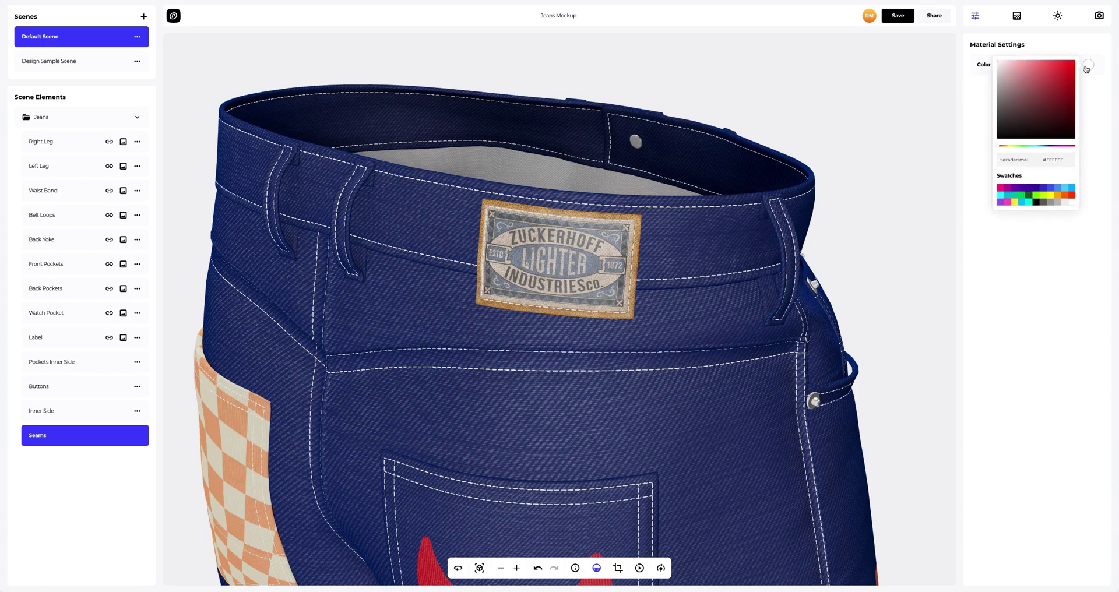
pyautogui.click(1050, 196)
pyautogui.moveTo(779, 272); pyautogui.dragTo(565, 276)
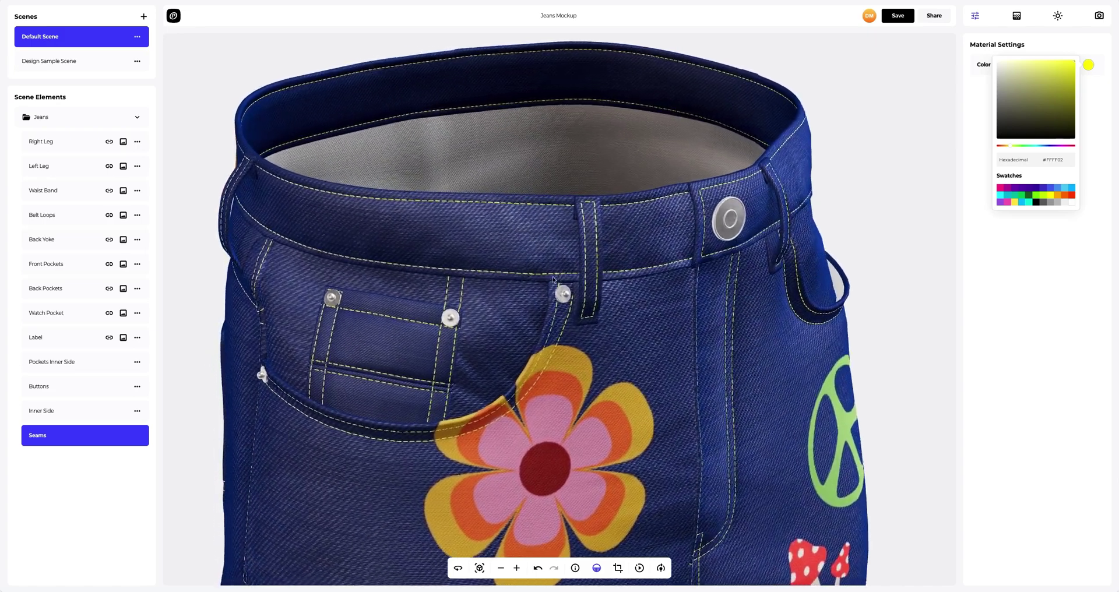
pyautogui.click(196, 370)
# Step: Tint the Scratched Gold buttons pale gold #DBC392
pyautogui.click(48, 387)
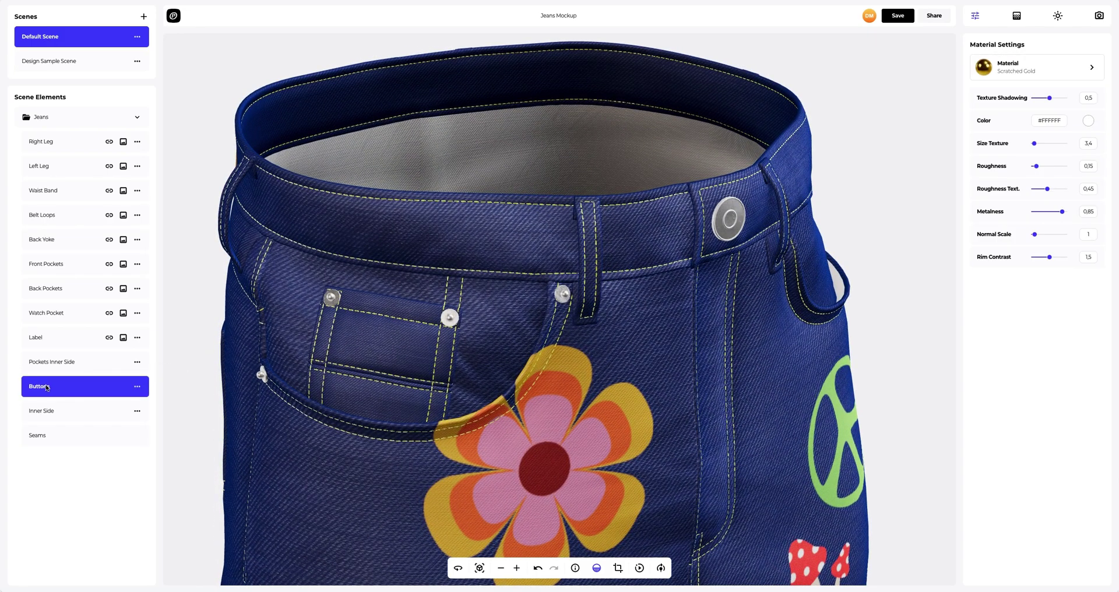
pyautogui.click(1088, 122)
pyautogui.hotkey('ctrl', 'a')
pyautogui.write('#DBC392')
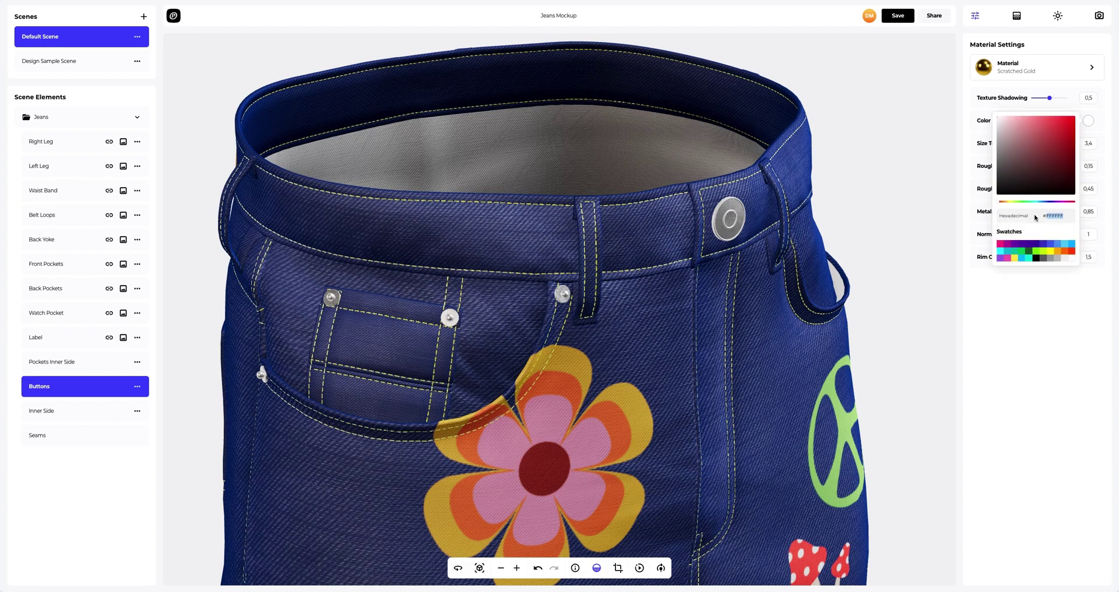
pyautogui.click(967, 265)
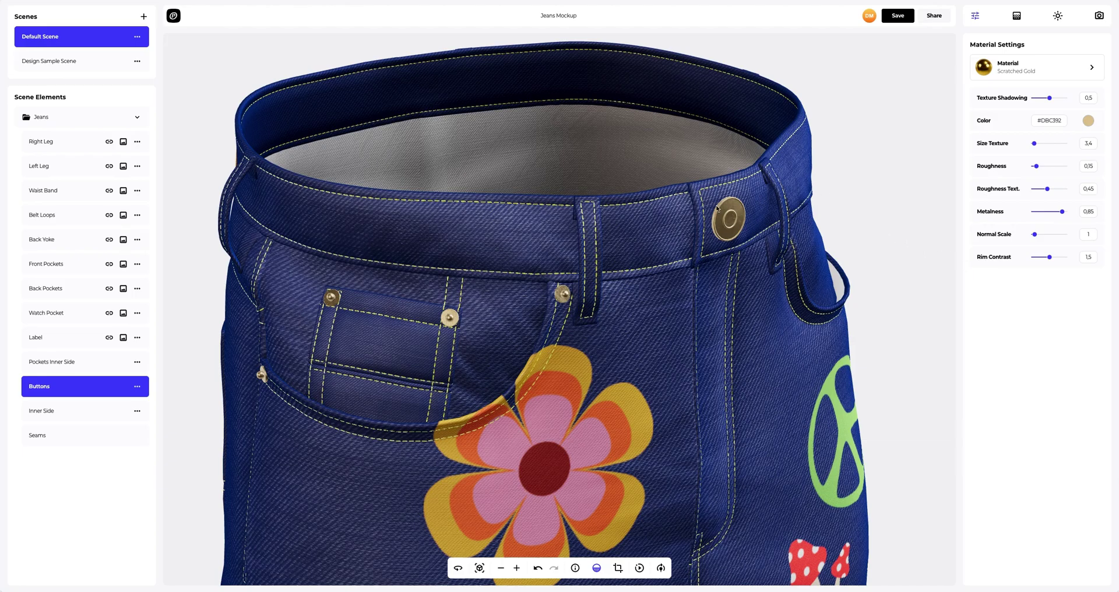
pyautogui.moveTo(718, 208); pyautogui.dragTo(669, 235)
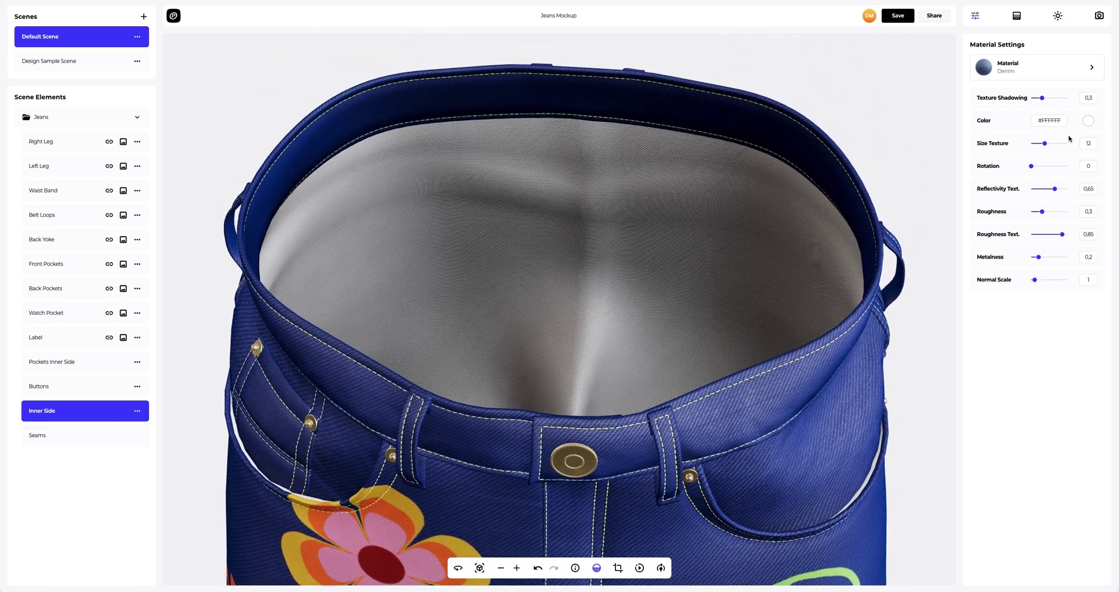
# Step: Set the Inner Side colour to hex #A1ABC3
pyautogui.click(1088, 121)
pyautogui.moveTo(1068, 215); pyautogui.dragTo(1031, 217)
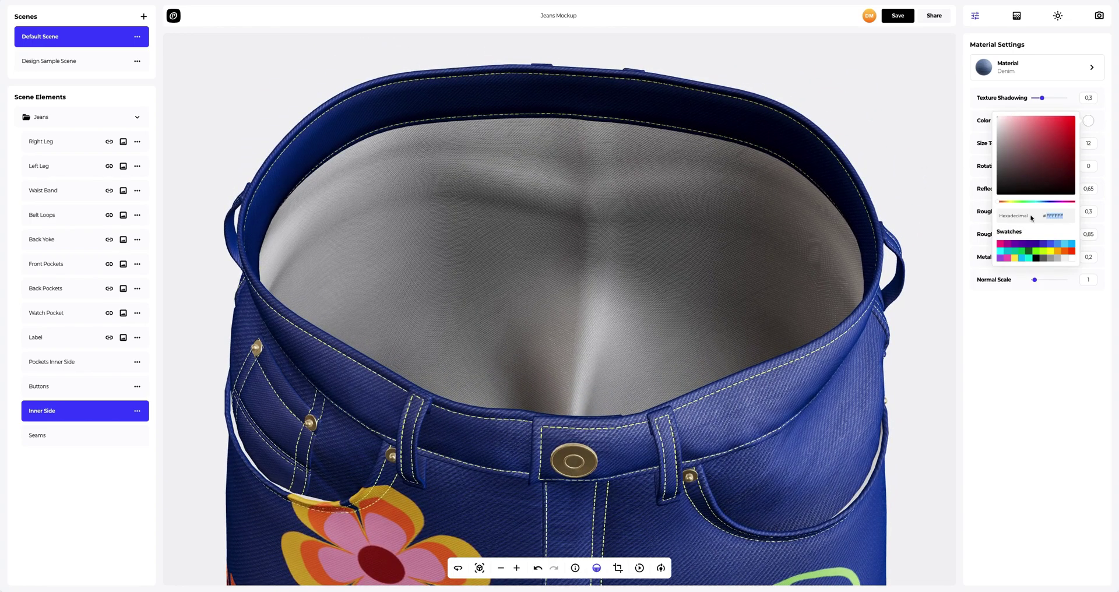
pyautogui.write('A1ABC3')
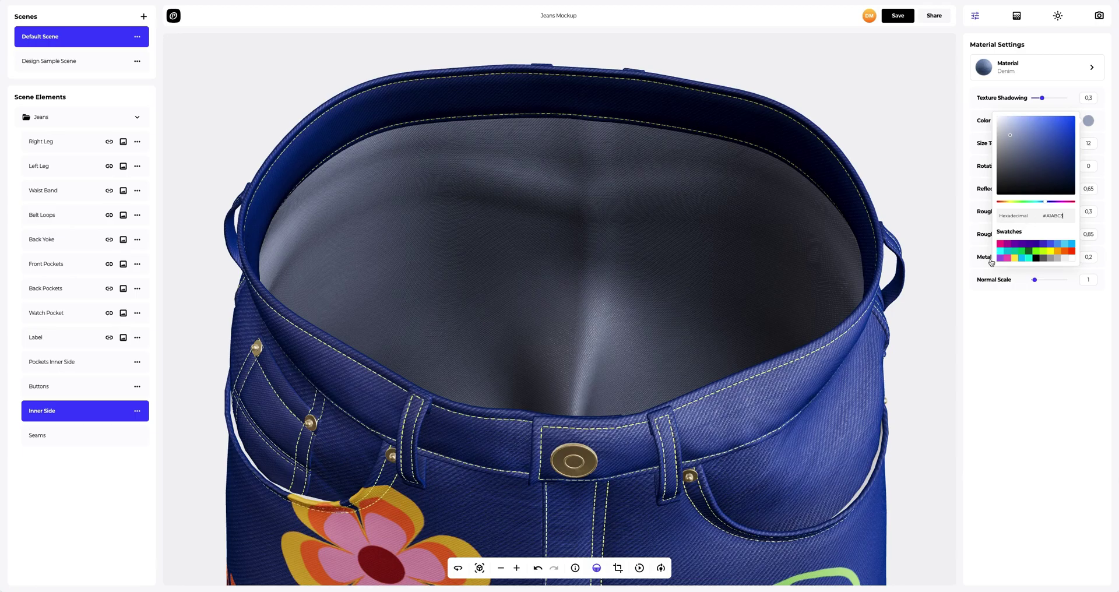
pyautogui.click(976, 304)
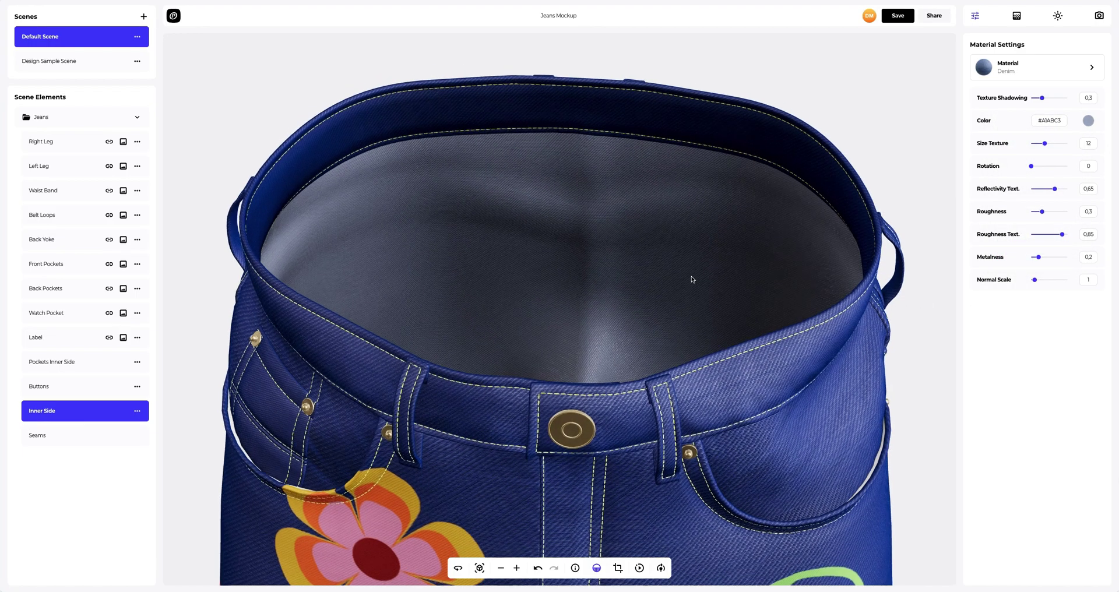
# Step: Reset the view, spin the jeans, and zoom in on the upper front prints
pyautogui.scroll(-3, 489, 522)
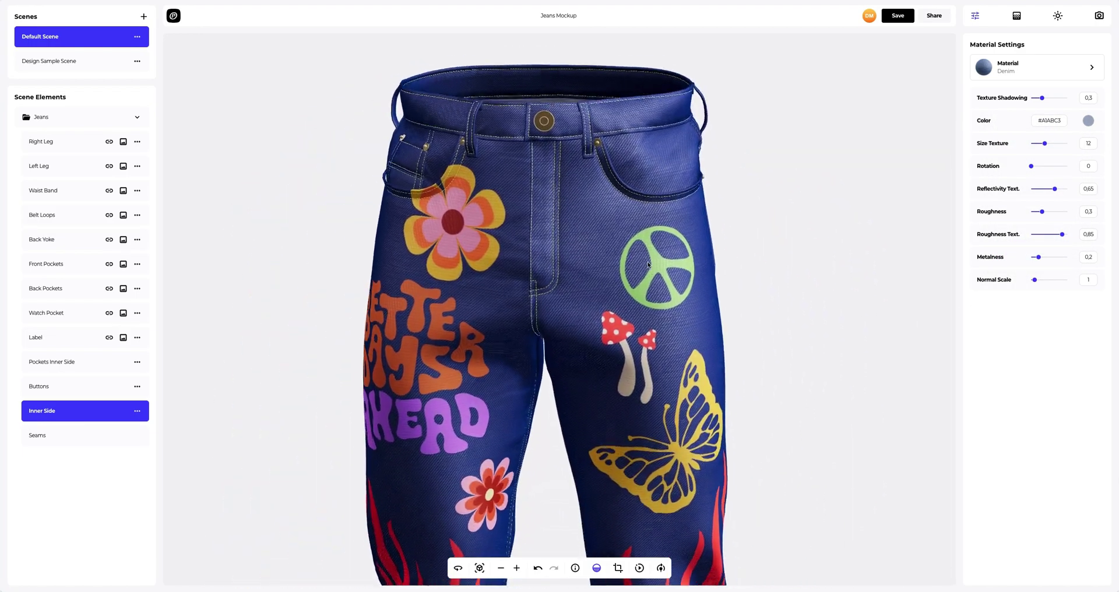
pyautogui.click(479, 568)
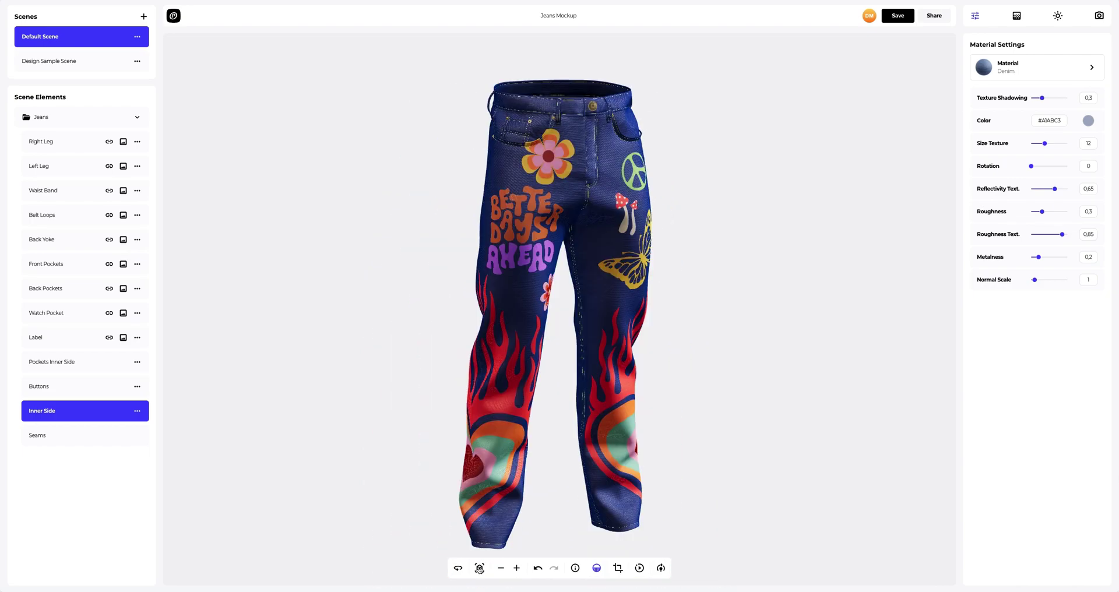
pyautogui.moveTo(352, 487); pyautogui.dragTo(847, 472)
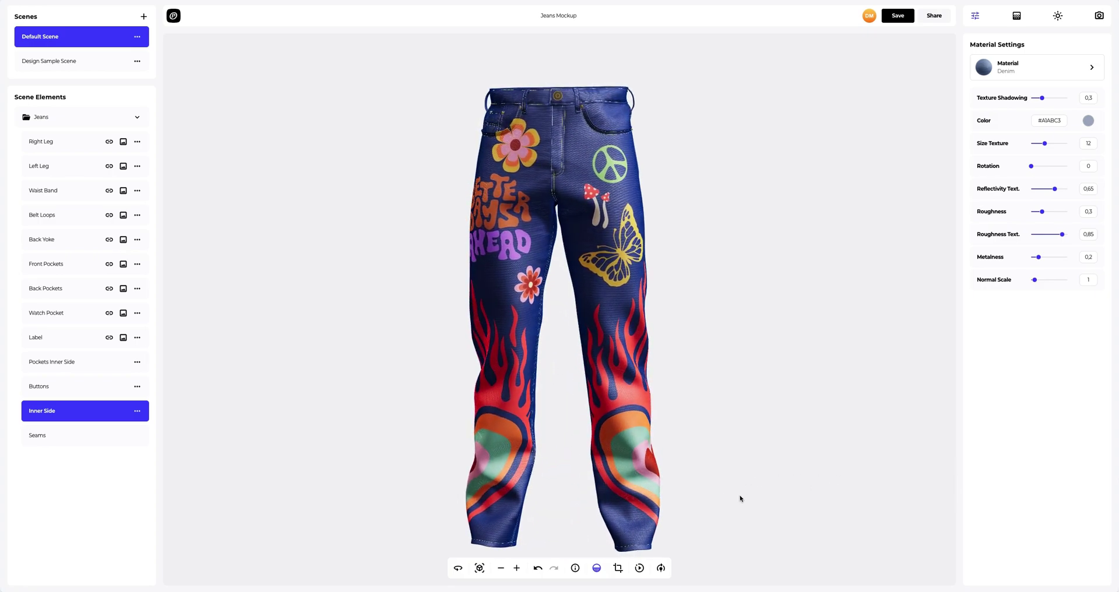
pyautogui.scroll(-2, 647, 467)
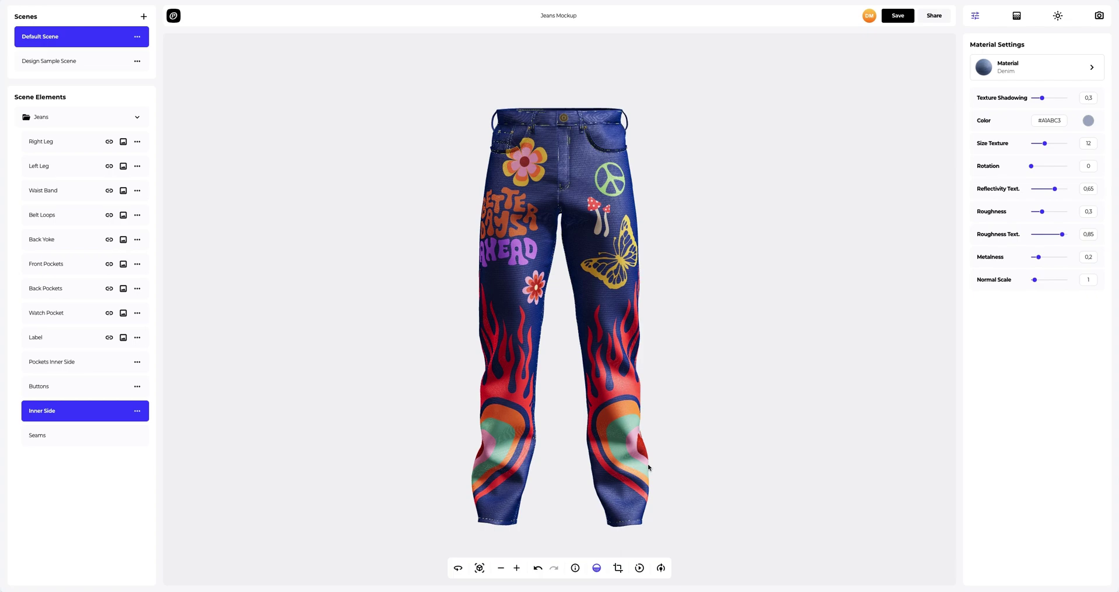
pyautogui.scroll(5, 503, 290)
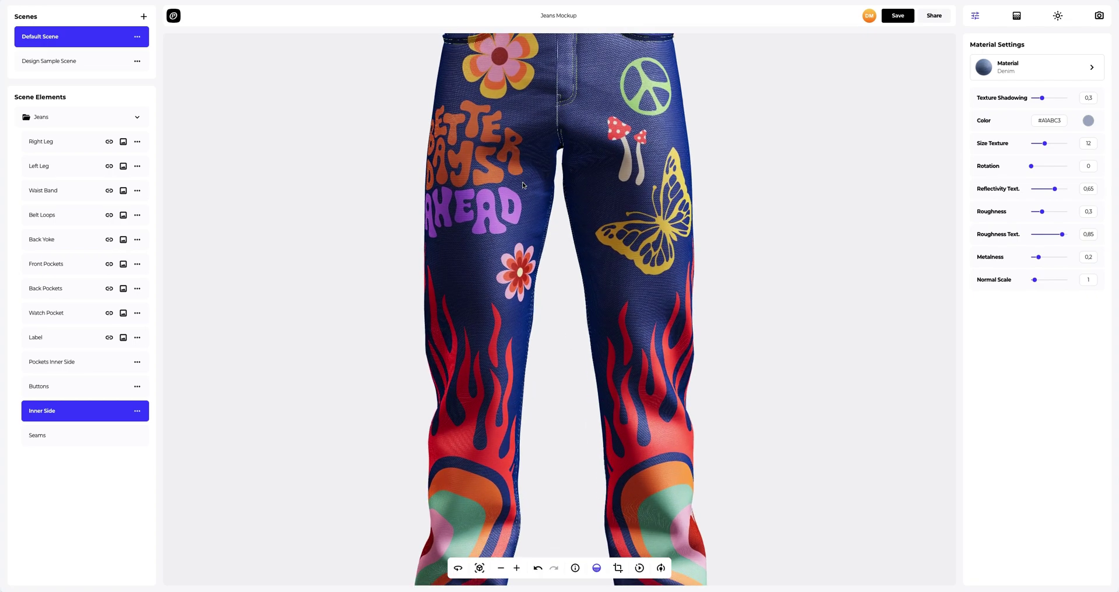
pyautogui.moveTo(491, 202); pyautogui.dragTo(527, 408, button='right')
pyautogui.scroll(2, 555, 330)
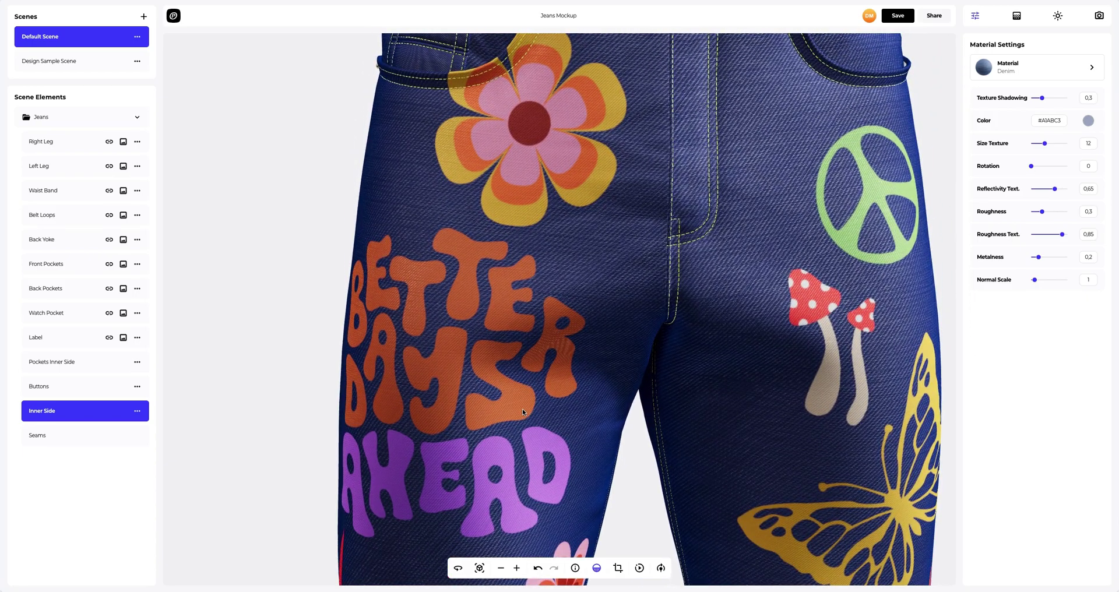
# Step: Give the Left Leg 'Your design' print a bevel with Smooth 1 and Intensity 0.3
pyautogui.click(49, 168)
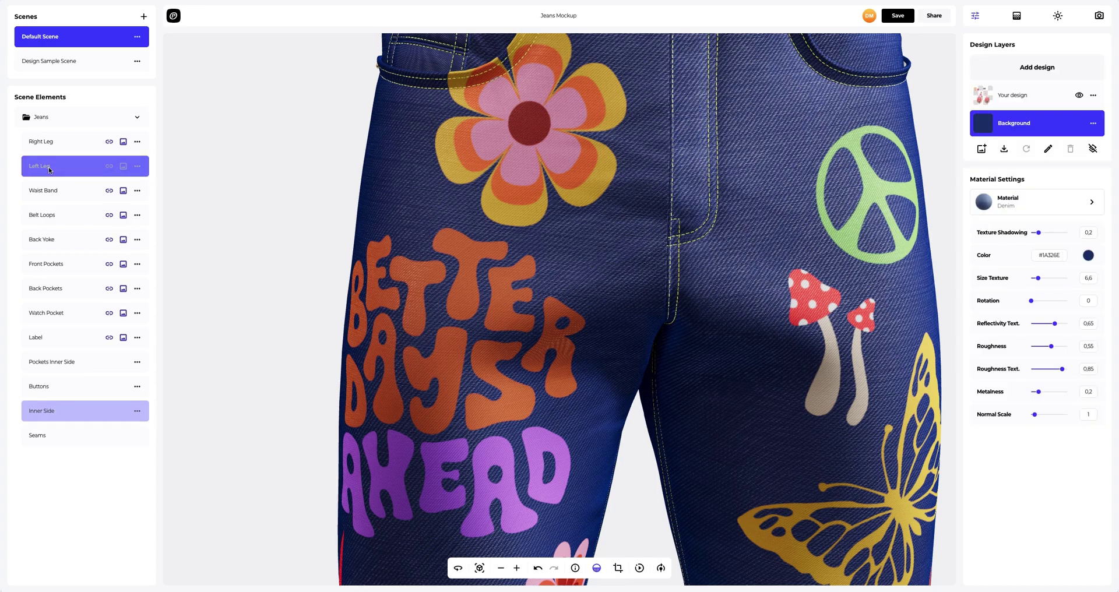
pyautogui.click(1029, 95)
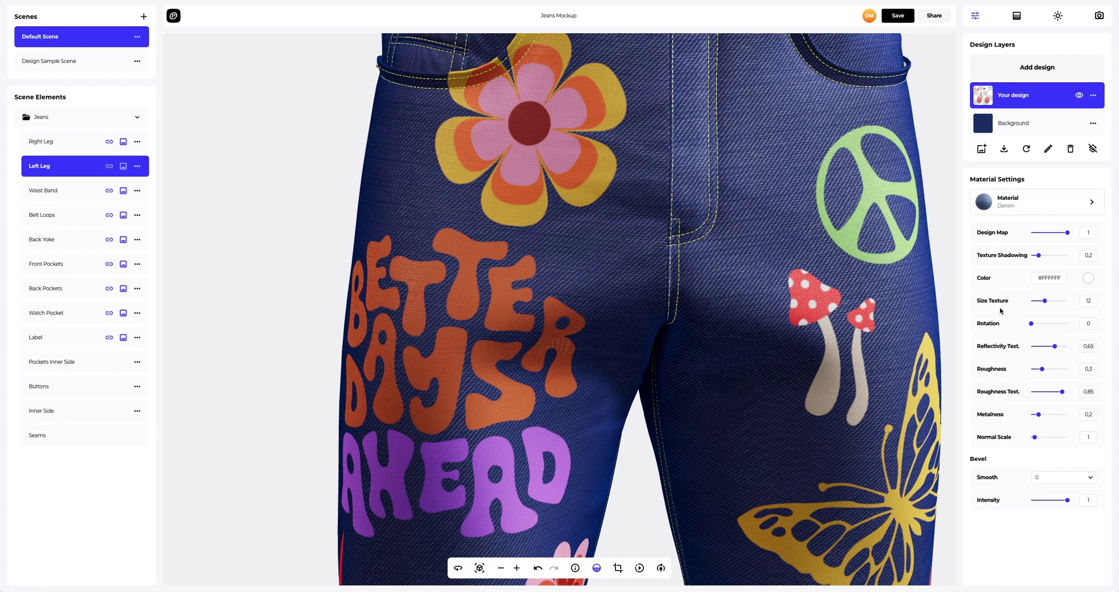
pyautogui.click(1039, 481)
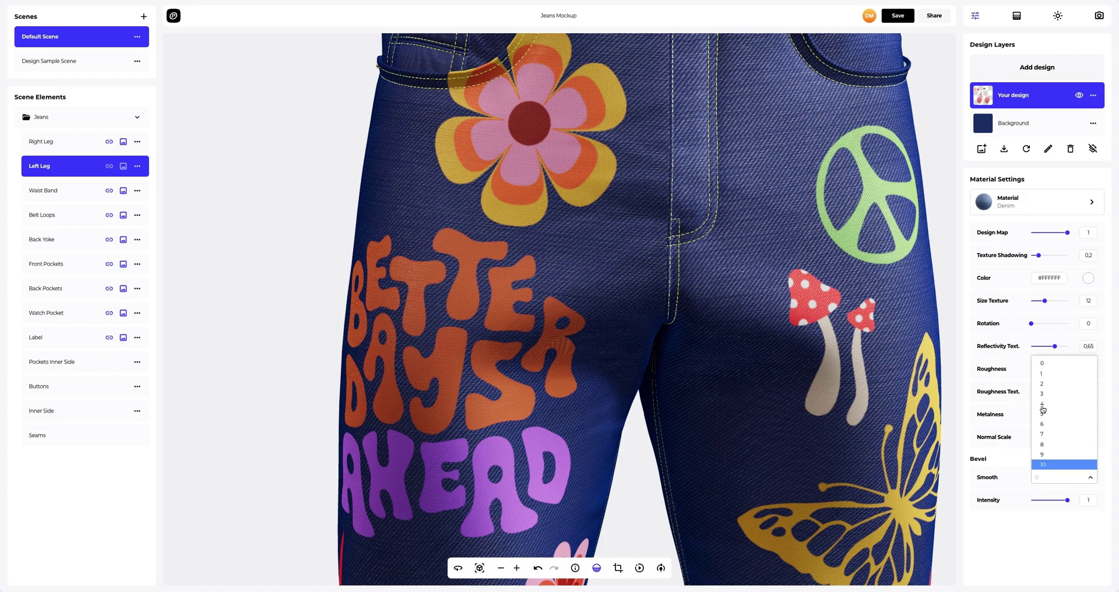
pyautogui.click(1044, 375)
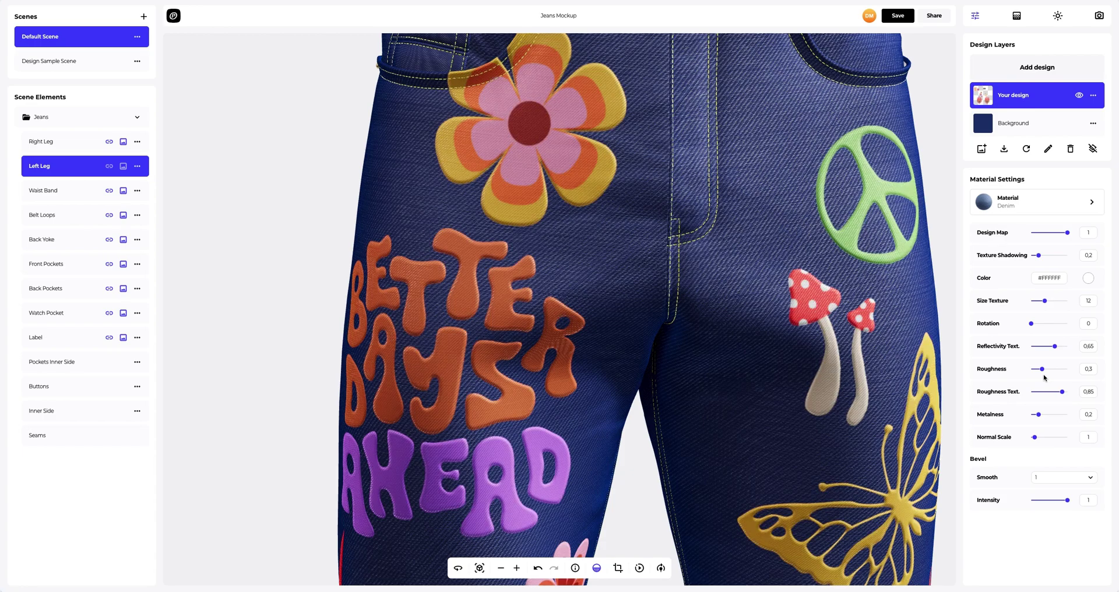
pyautogui.moveTo(1068, 502); pyautogui.dragTo(1056, 504)
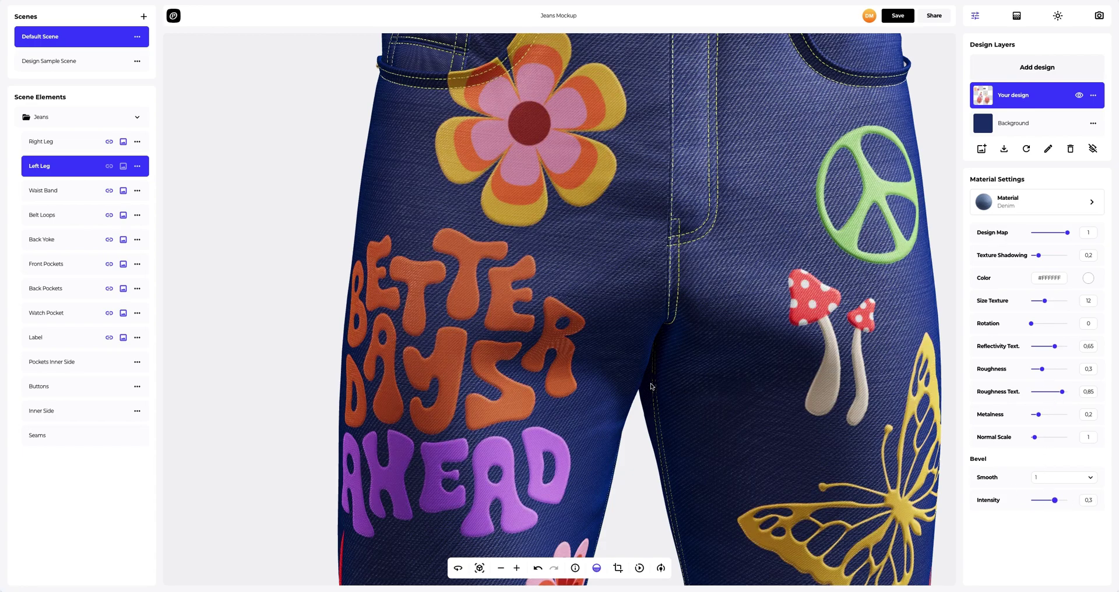
# Step: Reset the view and turn the jeans to face the front
pyautogui.scroll(-5, 652, 386)
pyautogui.click(485, 569)
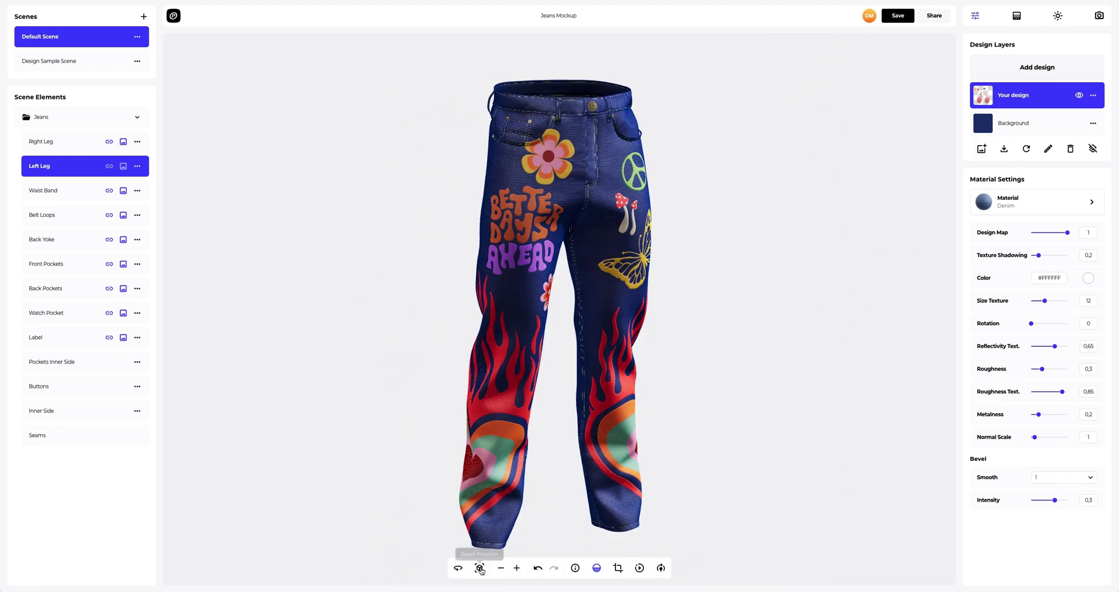
pyautogui.moveTo(362, 418); pyautogui.dragTo(865, 414)
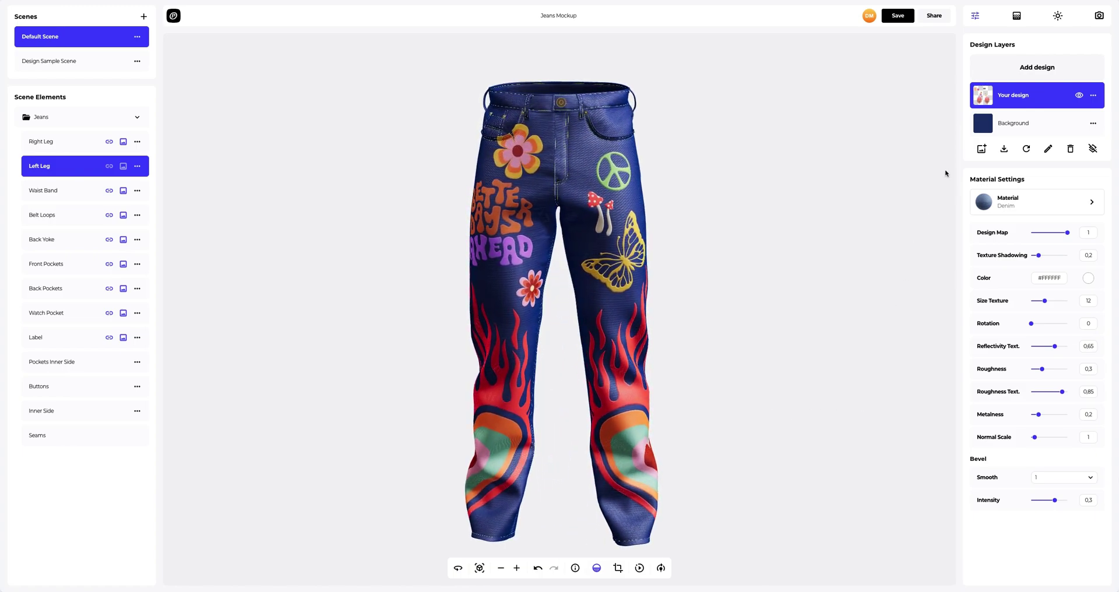
# Step: Re-angle the spot light, raise Rim Light Intensity to 0.31, and pick a deep blue background
pyautogui.click(1058, 16)
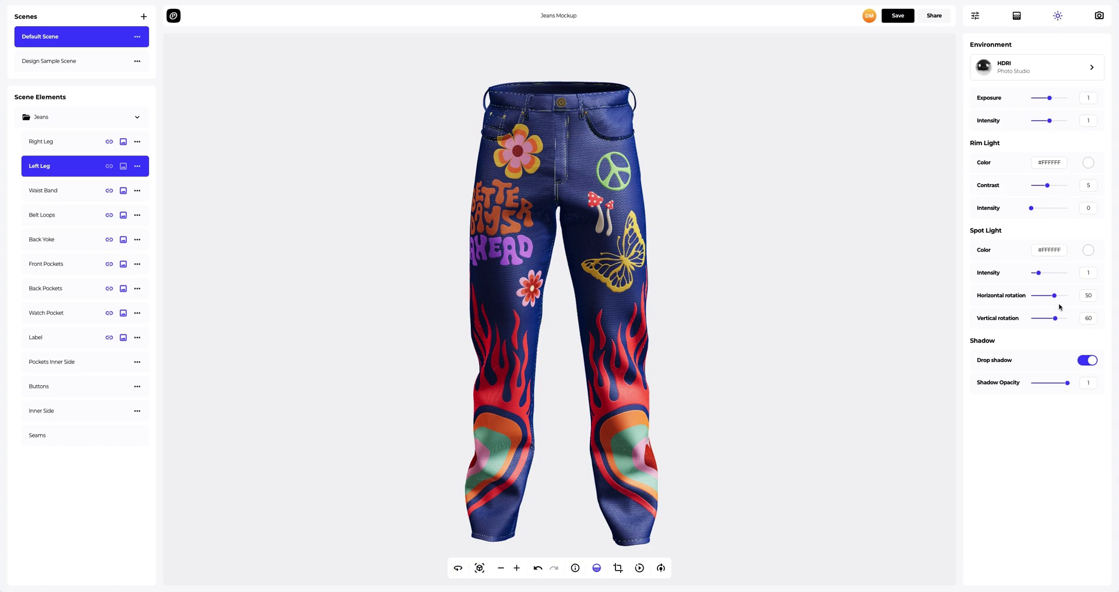
pyautogui.moveTo(1057, 299); pyautogui.dragTo(1049, 320)
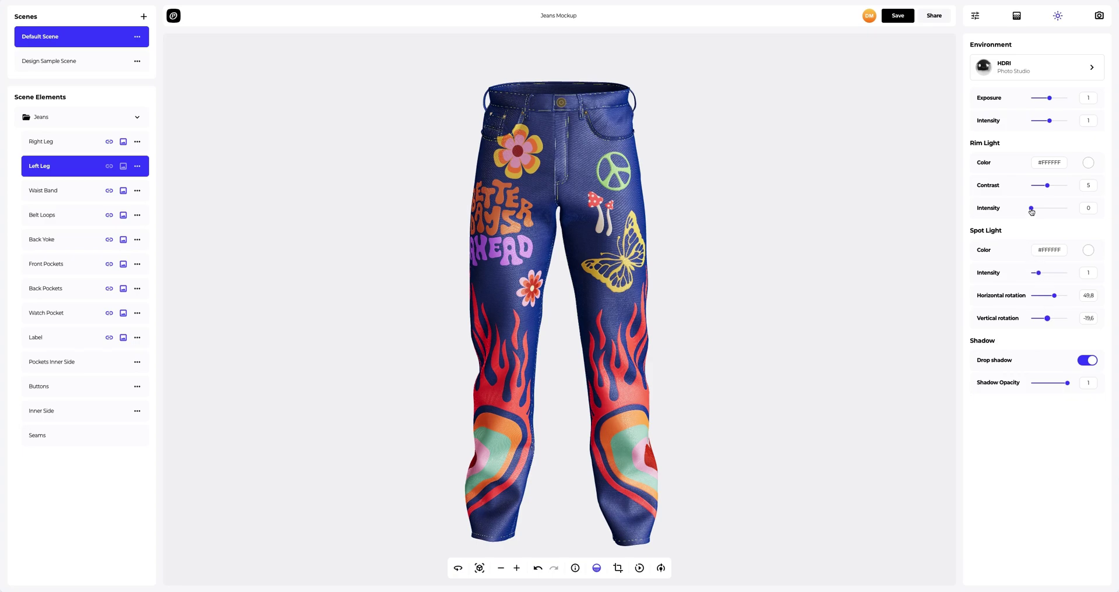
pyautogui.moveTo(1032, 211)
pyautogui.mouseDown()
pyautogui.moveTo(1049, 212)
pyautogui.moveTo(1038, 215)
pyautogui.mouseUp()
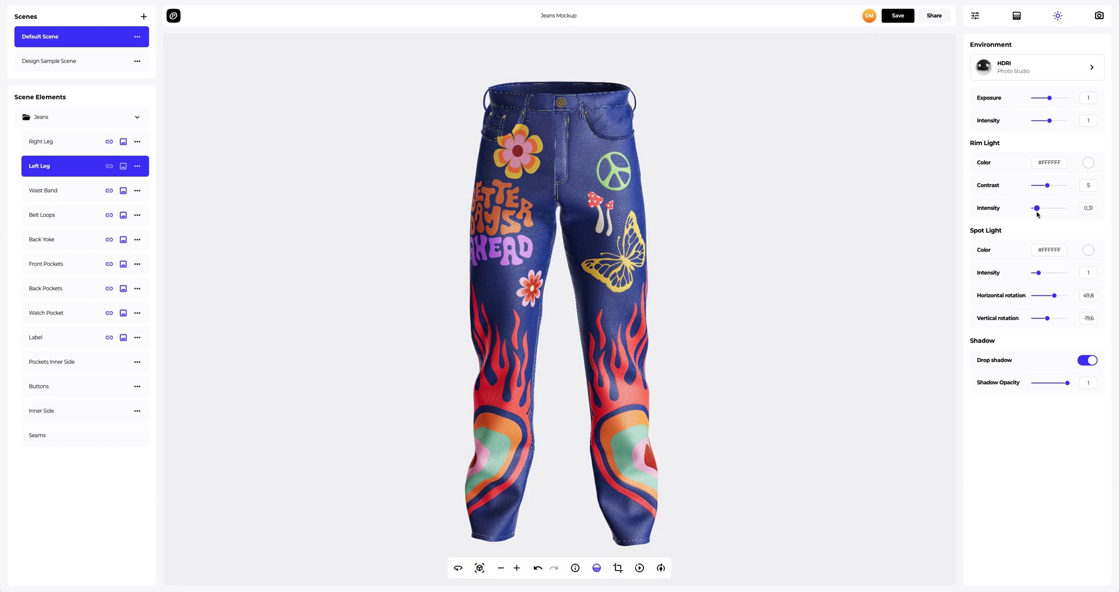
pyautogui.click(1017, 18)
pyautogui.moveTo(1015, 105)
pyautogui.mouseDown()
pyautogui.moveTo(1085, 118)
pyautogui.moveTo(1014, 152)
pyautogui.moveTo(1007, 180)
pyautogui.moveTo(1061, 184)
pyautogui.moveTo(1061, 144)
pyautogui.mouseUp()
# Step: Apply a radial gradient background running from light blue to dark purple
pyautogui.click(1020, 66)
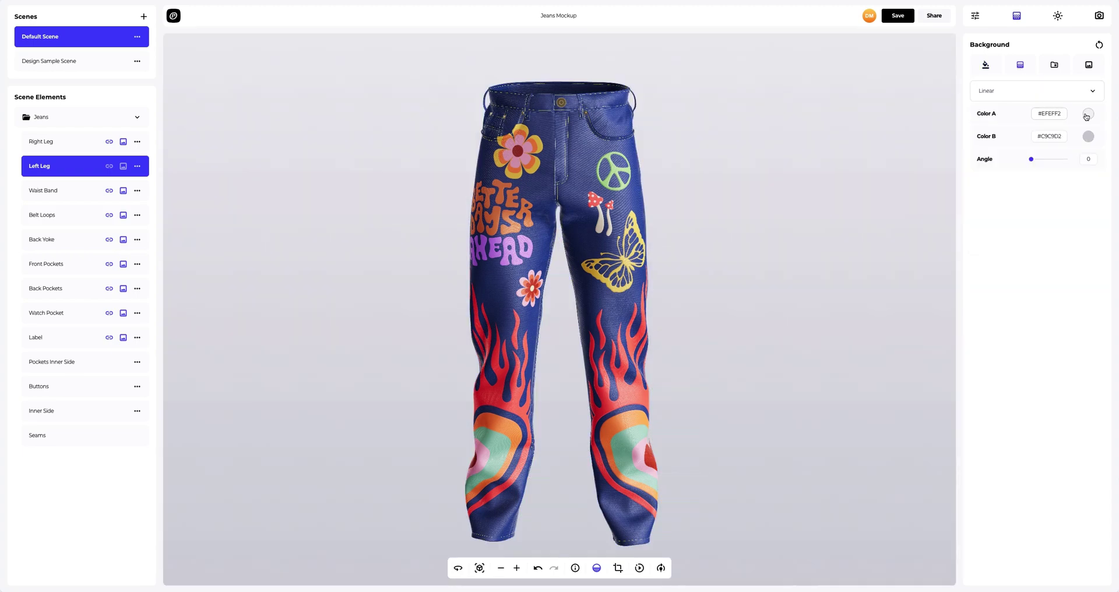
pyautogui.click(1087, 115)
pyautogui.click(1073, 237)
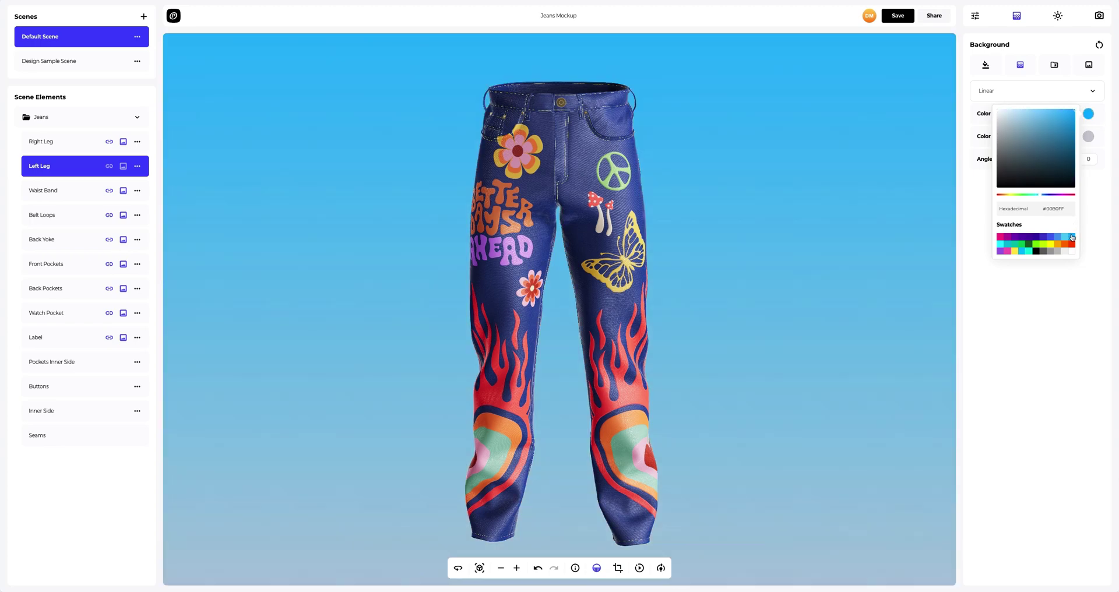
pyautogui.click(1089, 137)
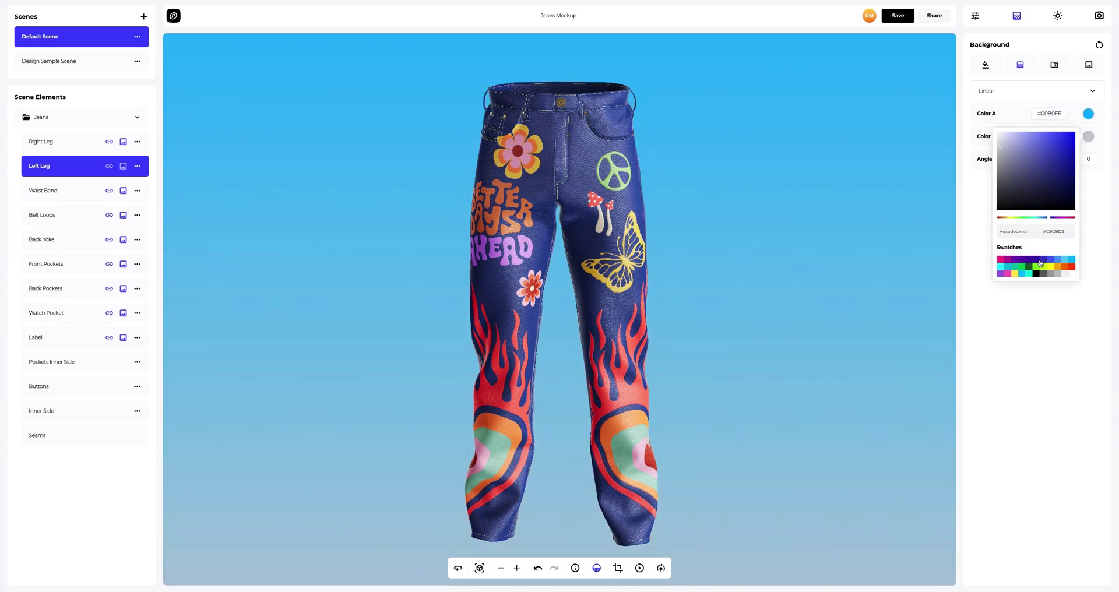
pyautogui.click(1040, 263)
pyautogui.click(980, 218)
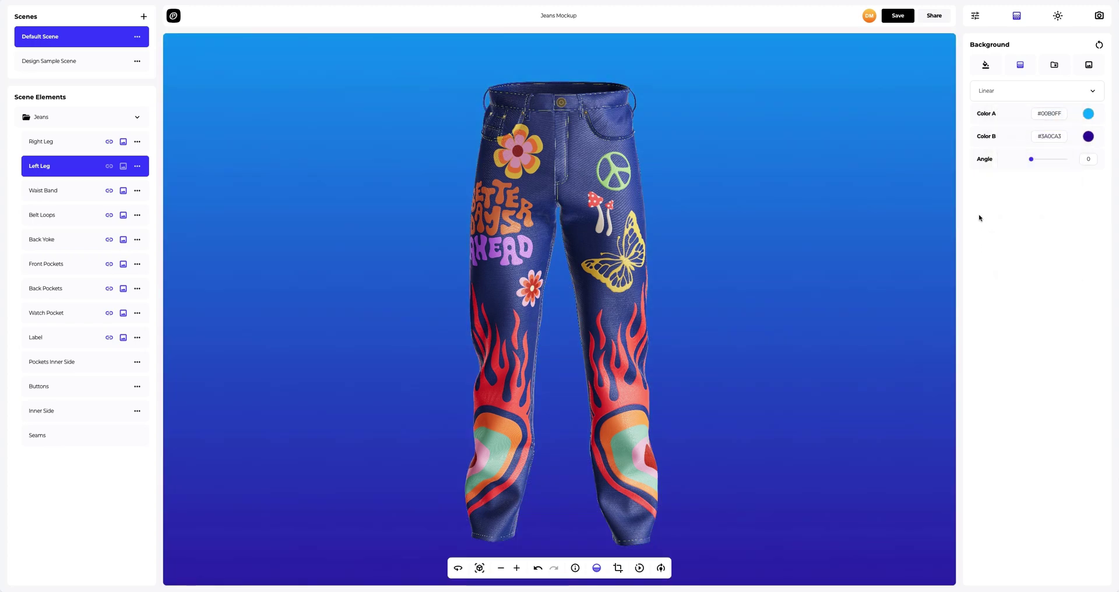
pyautogui.click(993, 91)
pyautogui.click(991, 119)
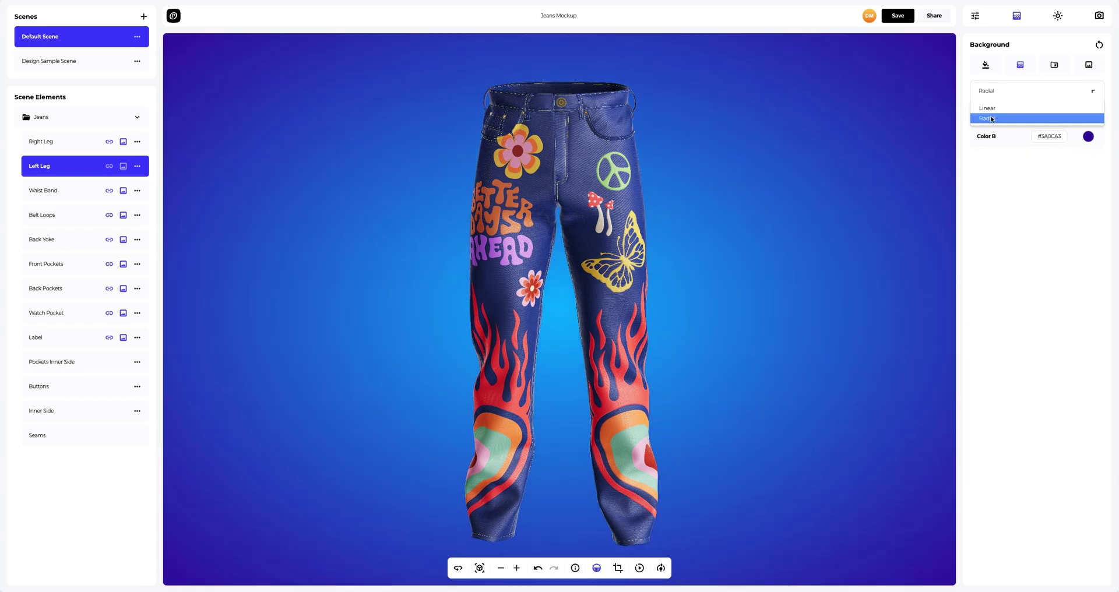
# Step: Try the blue-grey, dark, dark teal and purple-pink preset backgrounds, then switch to image mode
pyautogui.click(1054, 68)
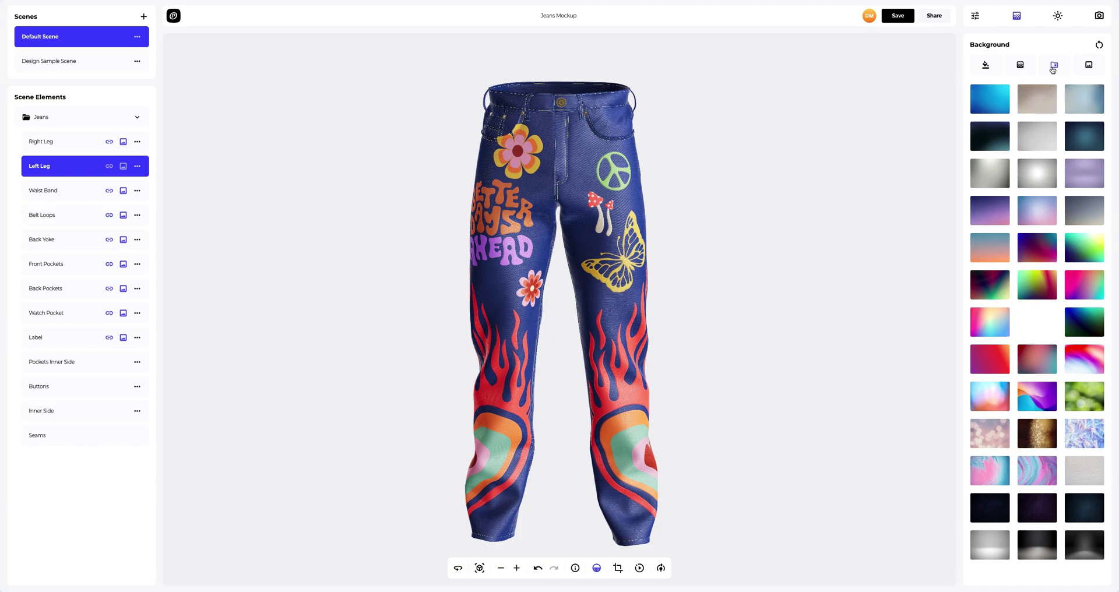
pyautogui.click(1086, 95)
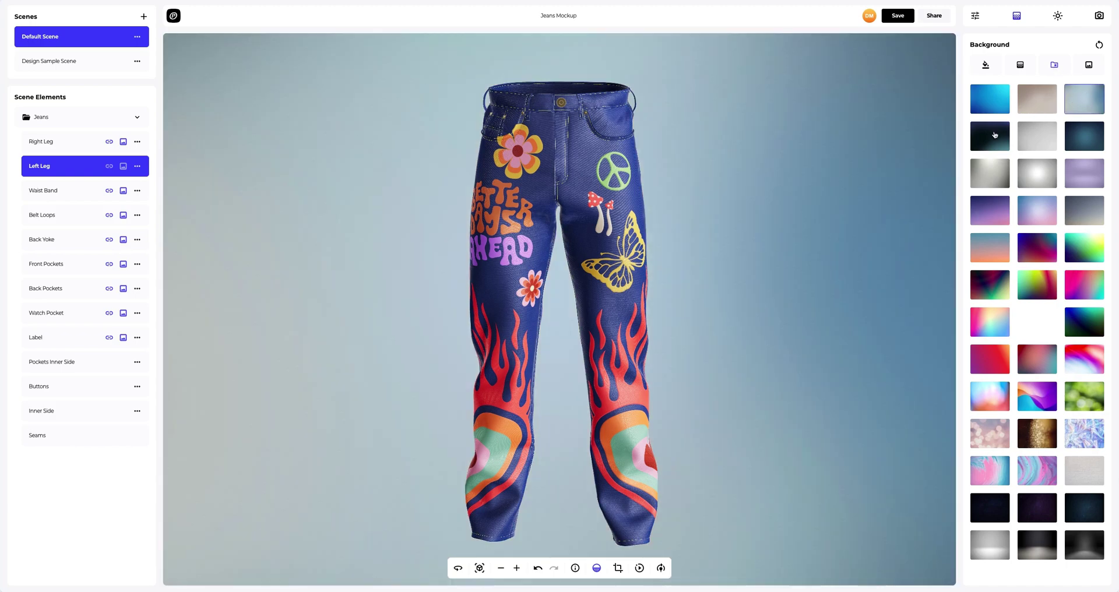
pyautogui.click(994, 134)
pyautogui.click(1073, 148)
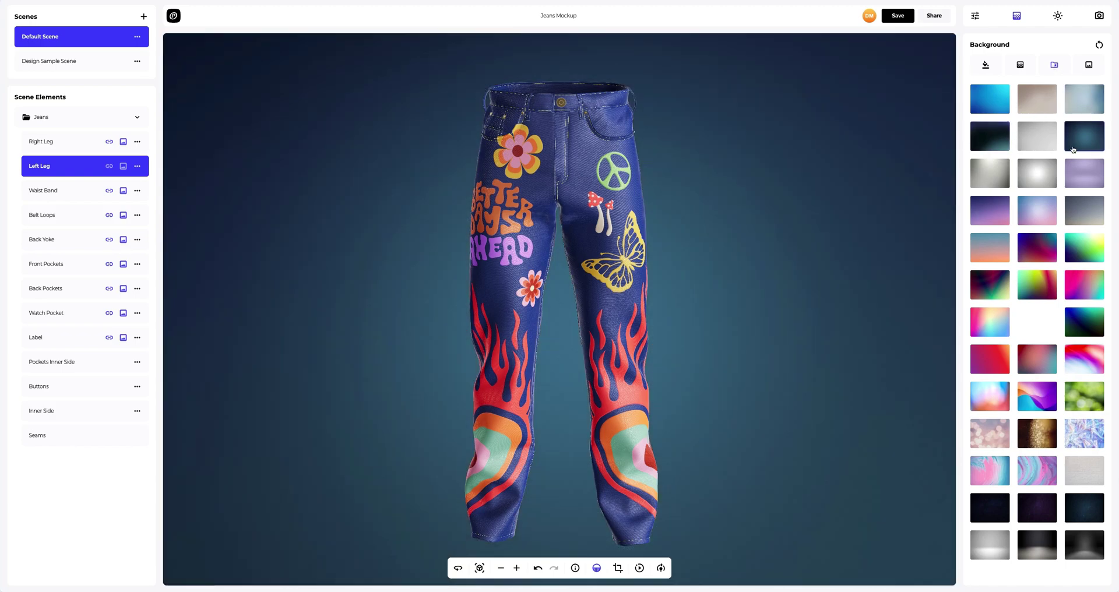
pyautogui.click(998, 224)
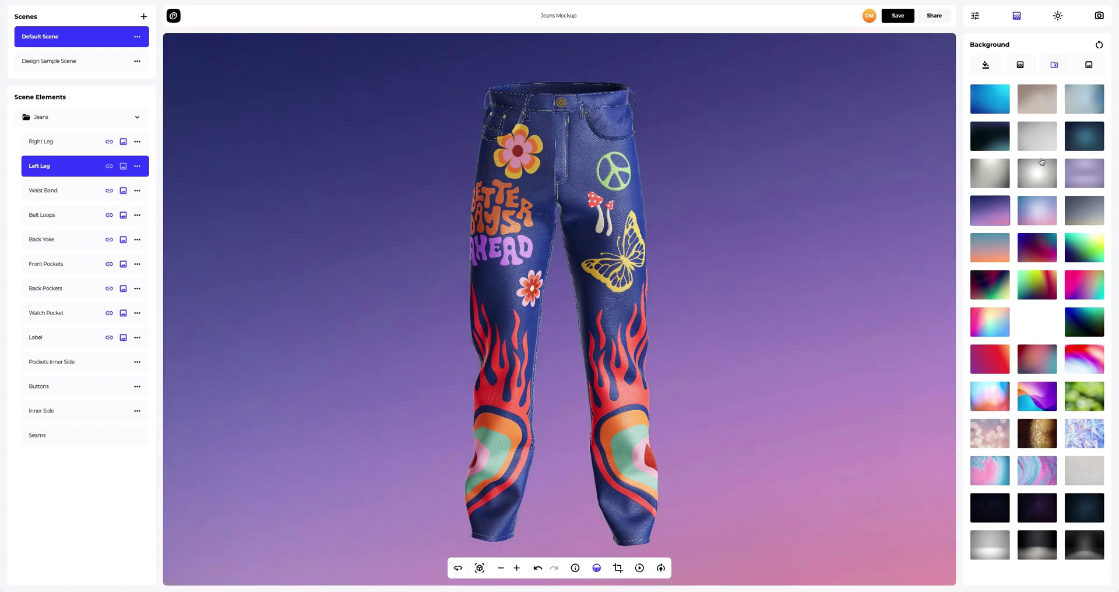
pyautogui.click(1089, 65)
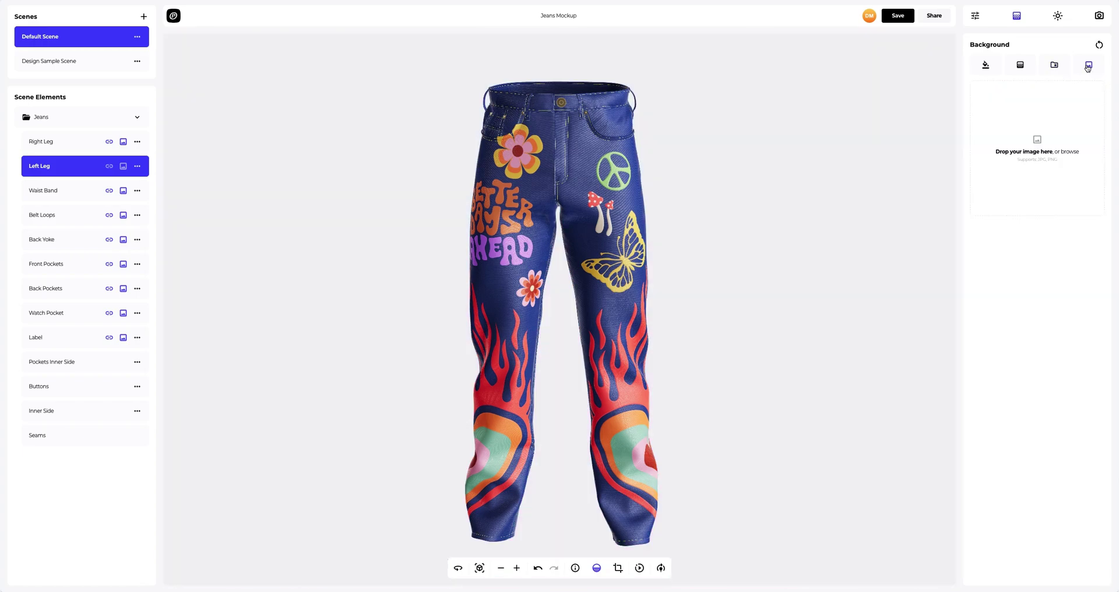
# Step: Load Background.png as the background with Frame Crop off, and turn on moving lights
pyautogui.click(1035, 145)
pyautogui.click(489, 94)
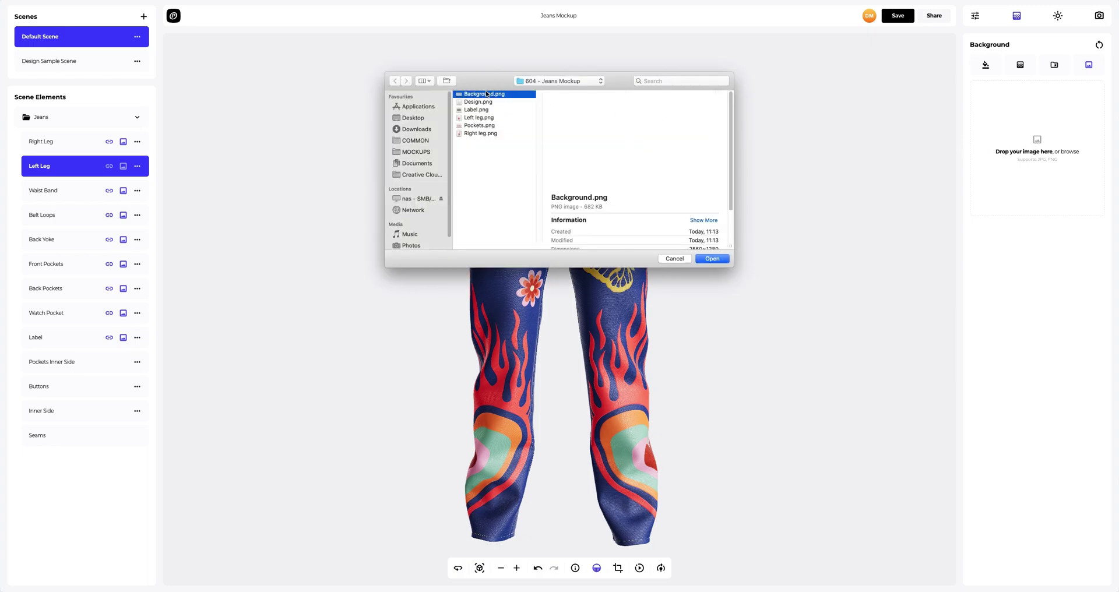
pyautogui.click(713, 259)
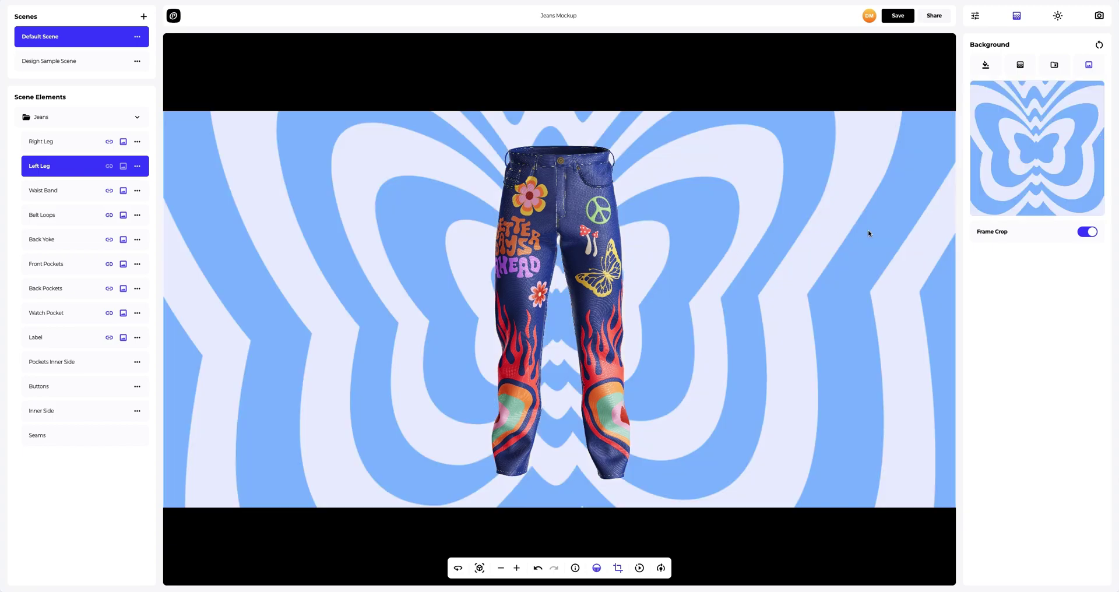
pyautogui.click(1088, 232)
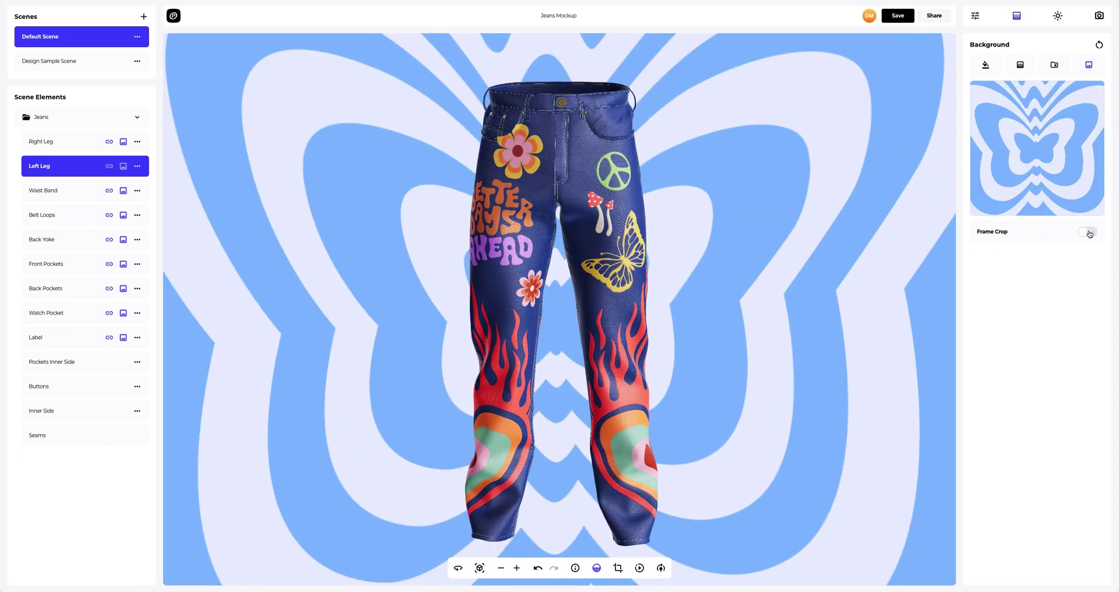
pyautogui.click(661, 569)
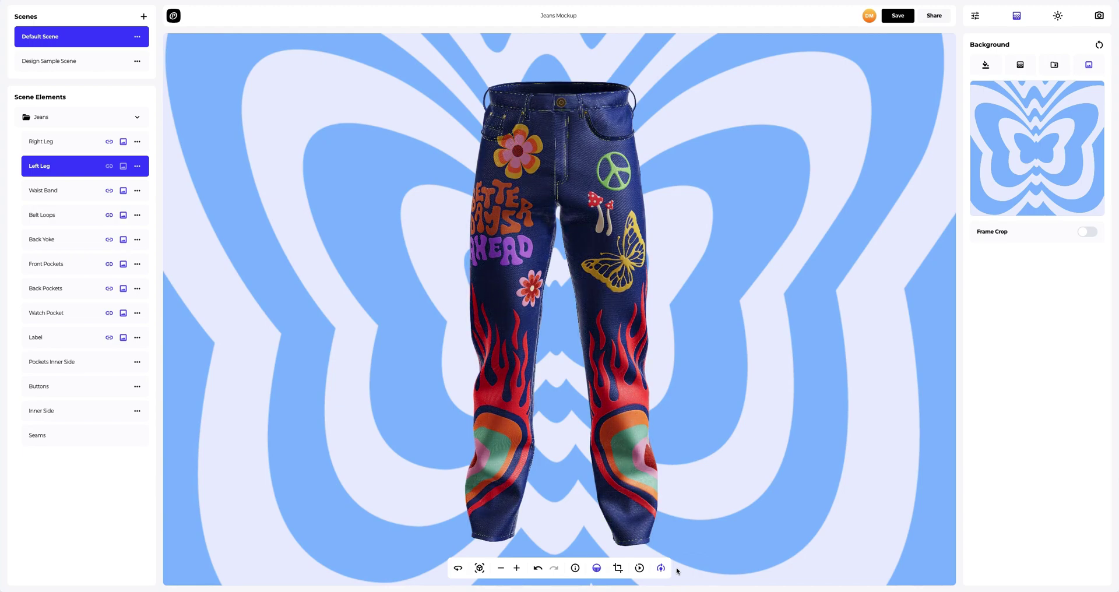
# Step: Start the jeans spin animation and save the mockup
pyautogui.click(639, 568)
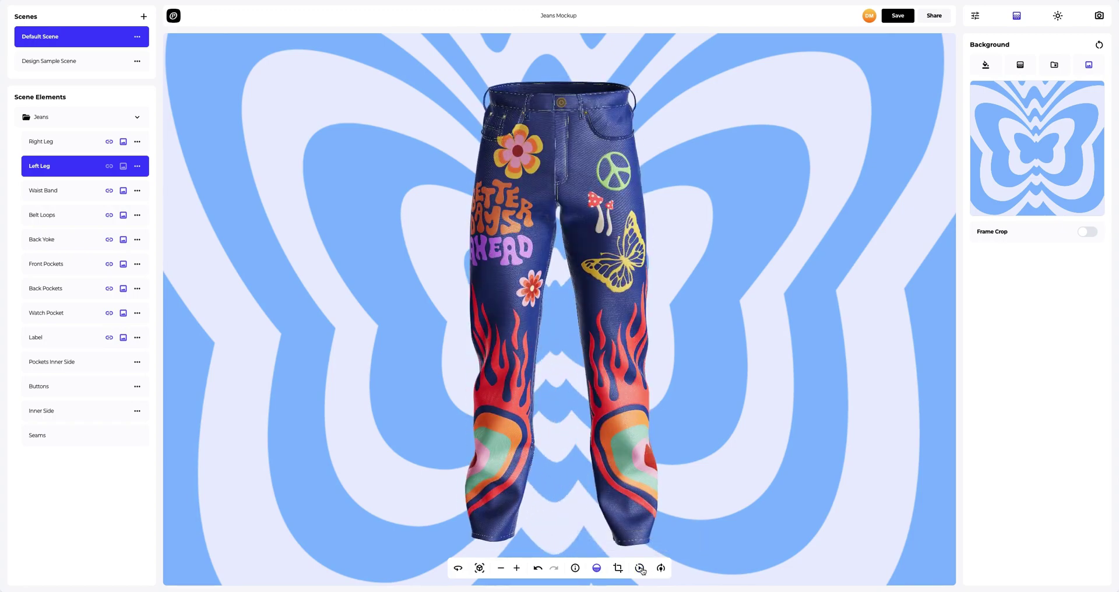
pyautogui.click(898, 16)
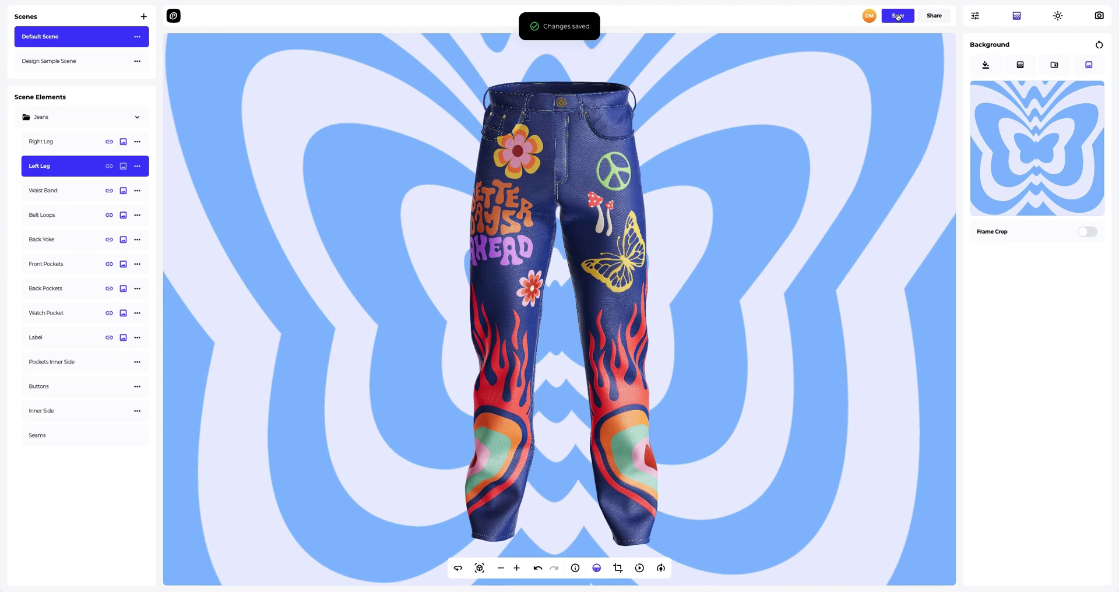
# Step: Enable public access for the jeans project to get a view link and embed code
pyautogui.click(934, 17)
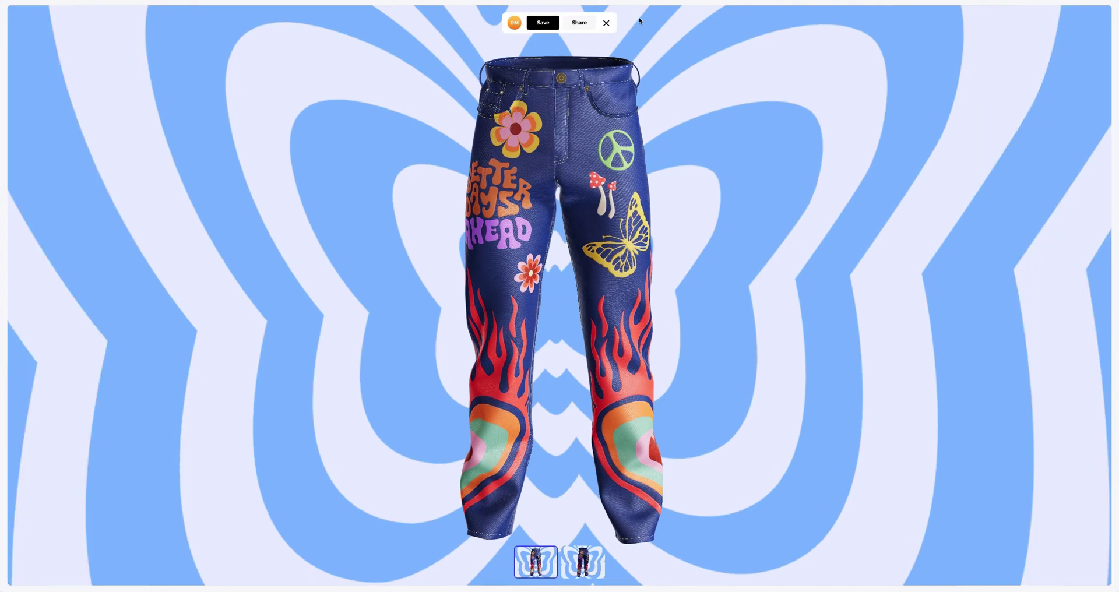
pyautogui.click(589, 22)
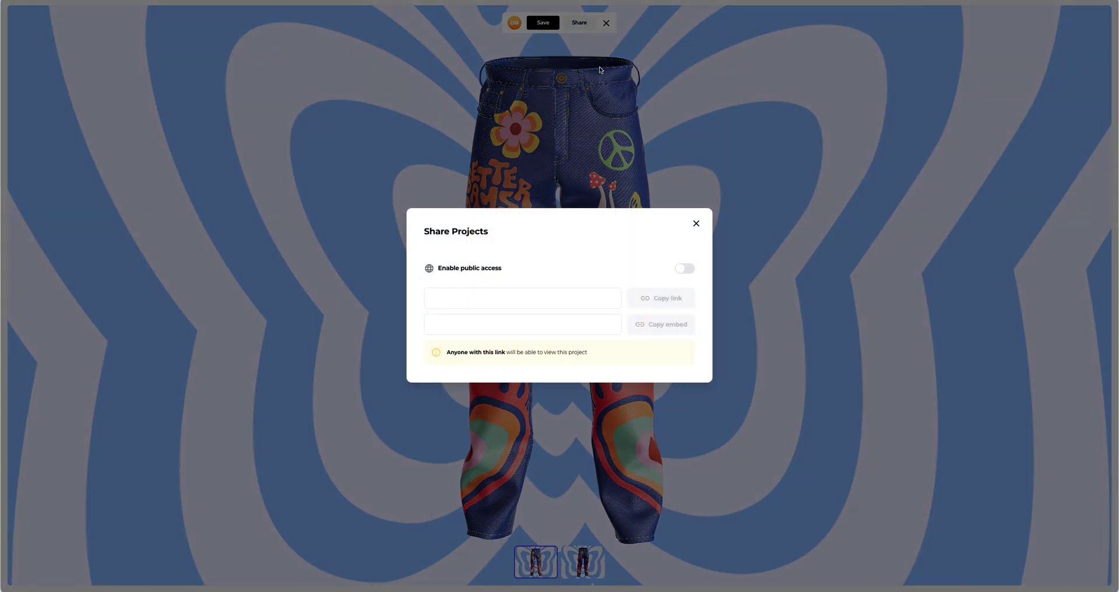
pyautogui.click(679, 270)
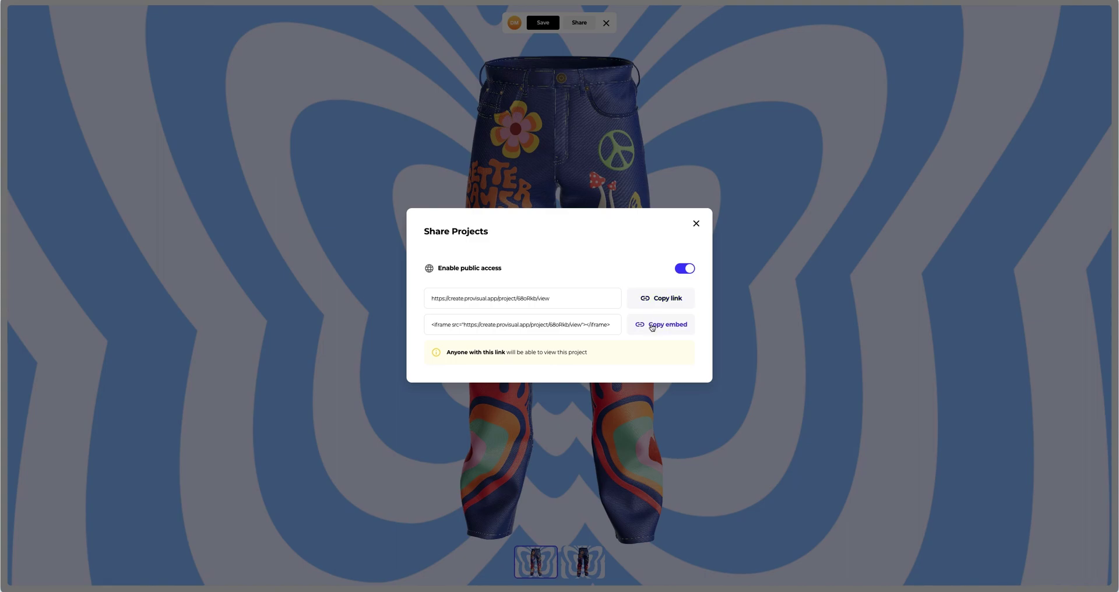
pyautogui.click(696, 224)
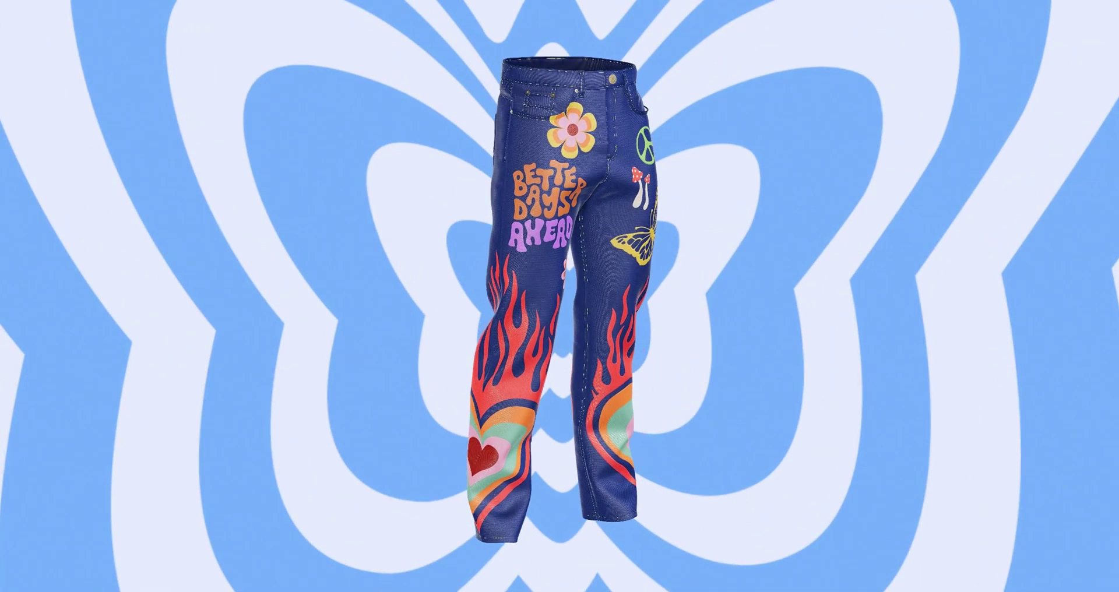